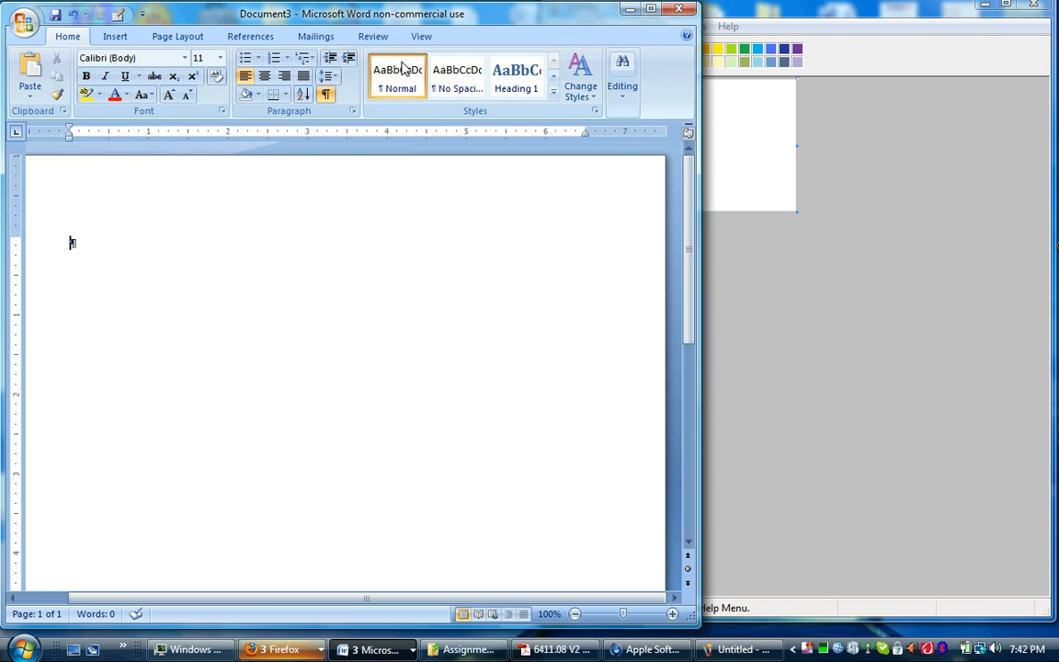
# Insert the pink flip-flops picture from the beach clip art results and close the clip art search
pyautogui.click(115, 38)
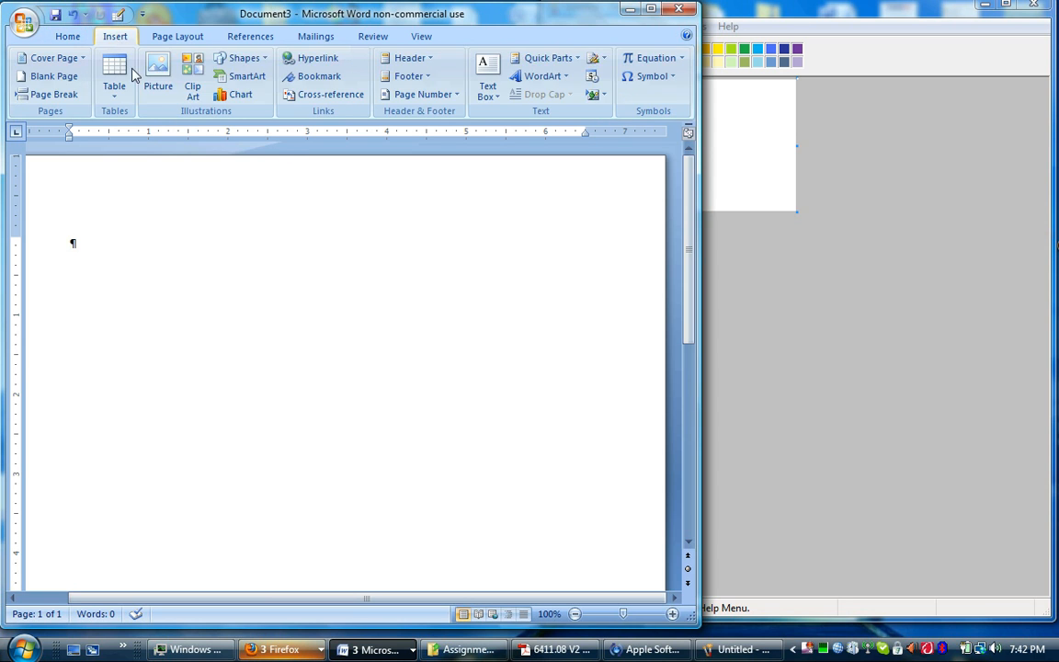
pyautogui.click(193, 92)
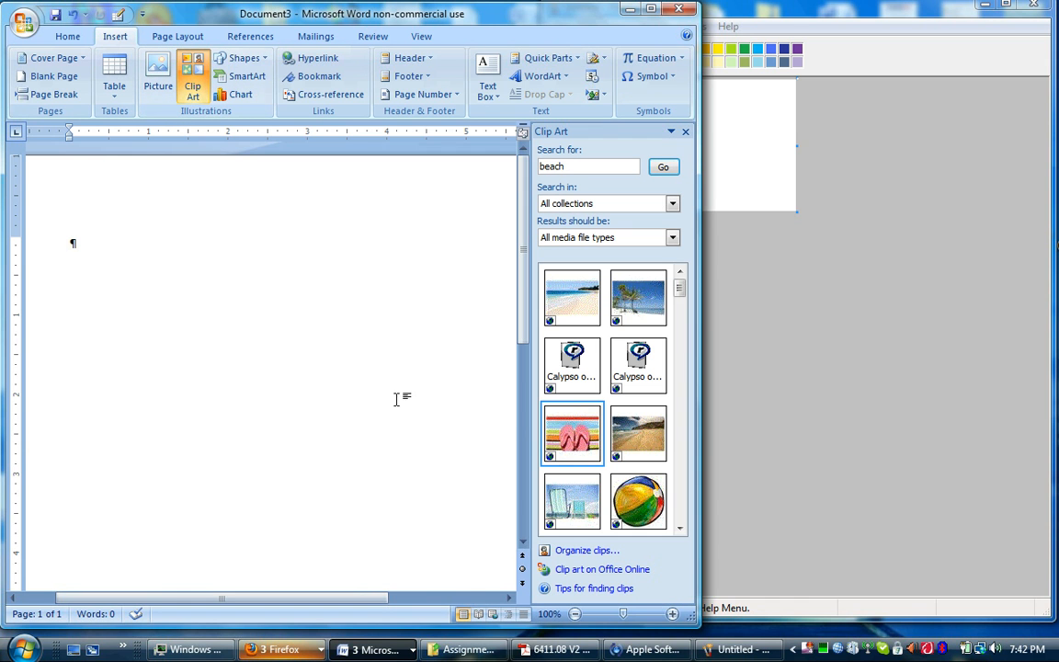
pyautogui.click(572, 432)
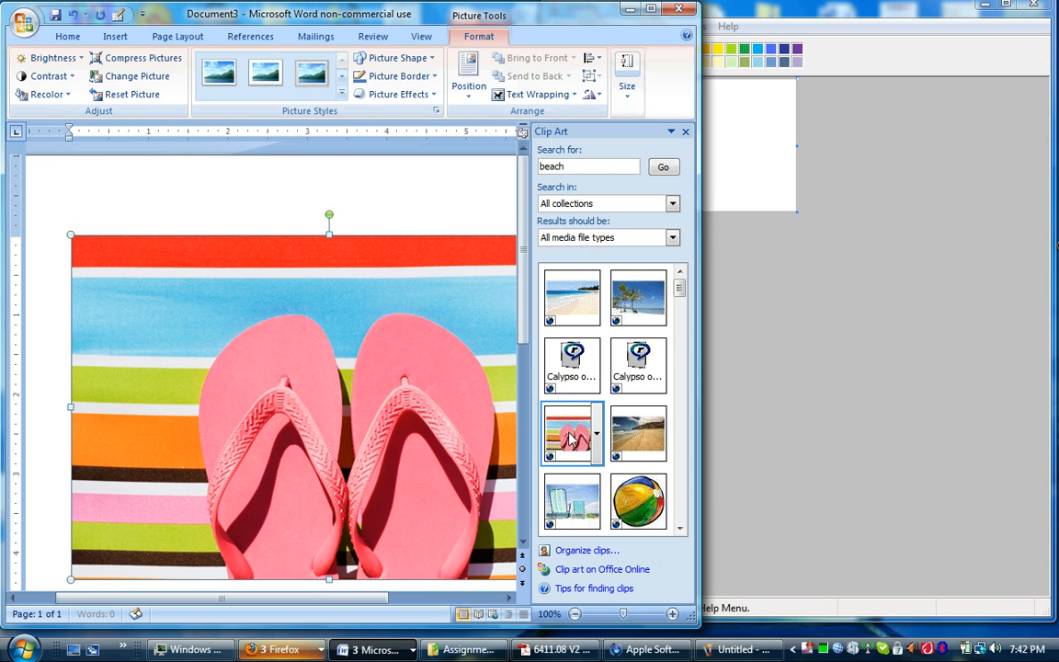
pyautogui.click(686, 133)
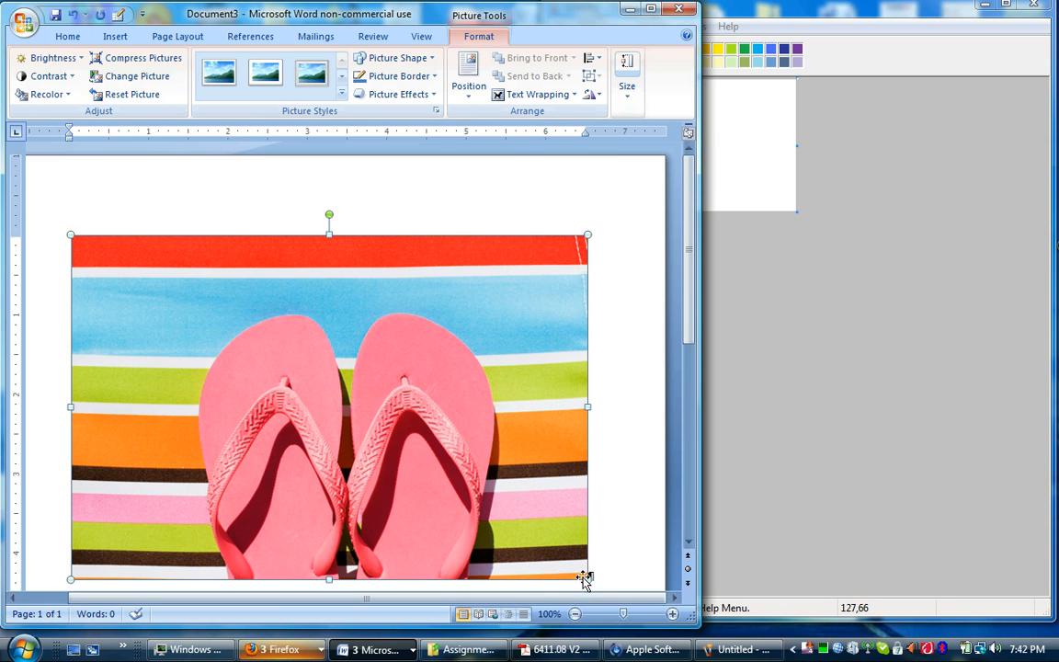
# Shrink the flip-flops picture to about 2.9 inches wide and set its text wrapping to Through
pyautogui.moveTo(485, 497); pyautogui.dragTo(302, 342)
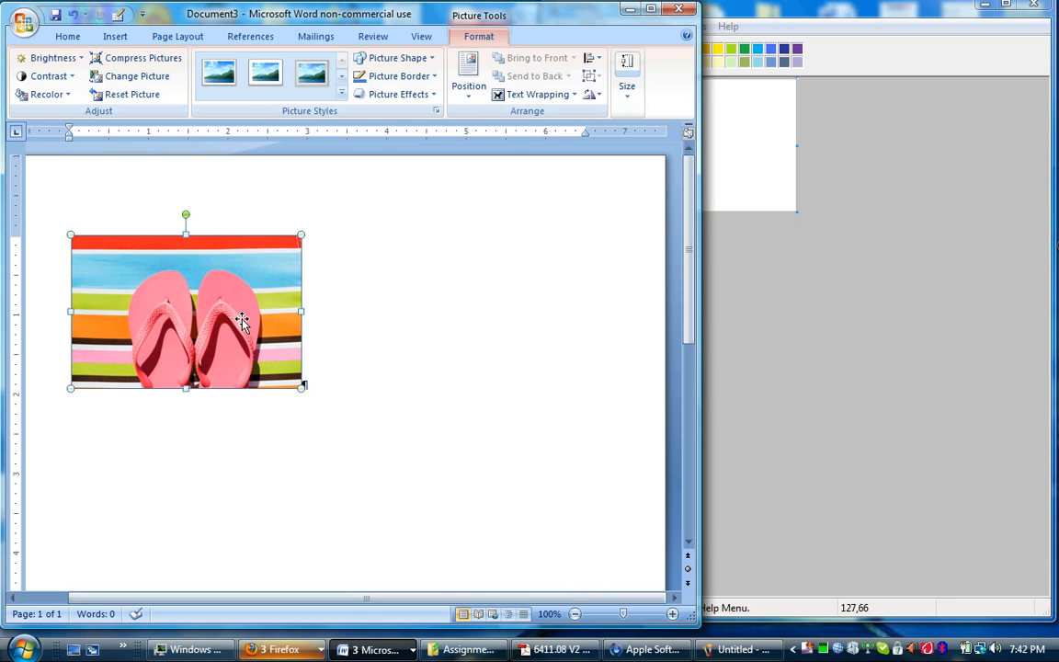
pyautogui.rightClick(242, 319)
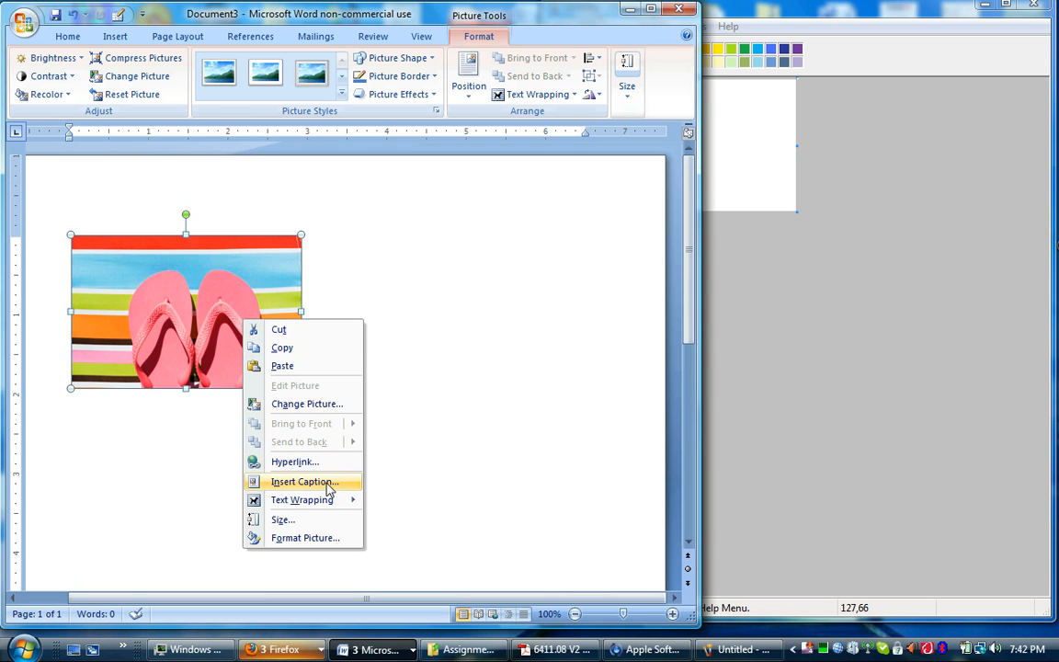
pyautogui.moveTo(313, 500)
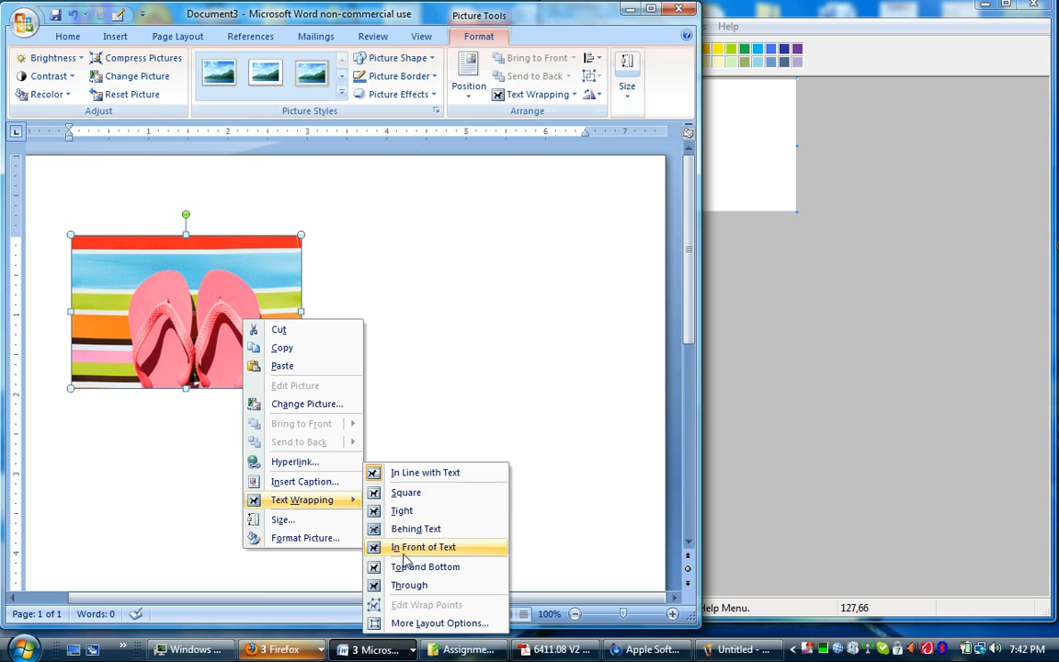
pyautogui.click(410, 588)
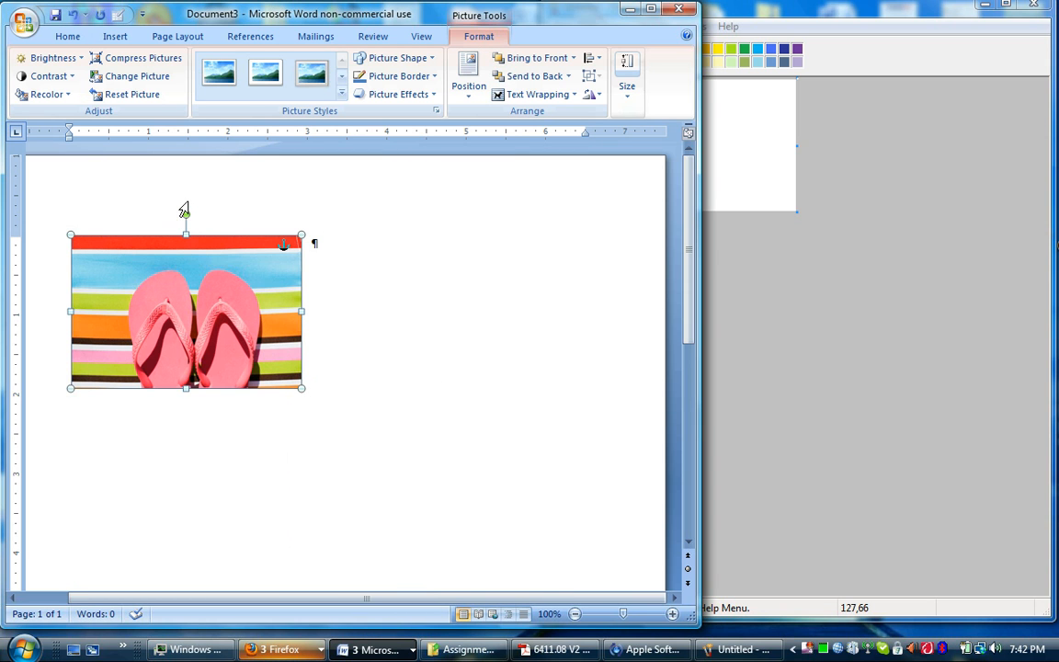
# Insert WordArt in the black arched style with the text "Flip Flops R Us"
pyautogui.click(116, 37)
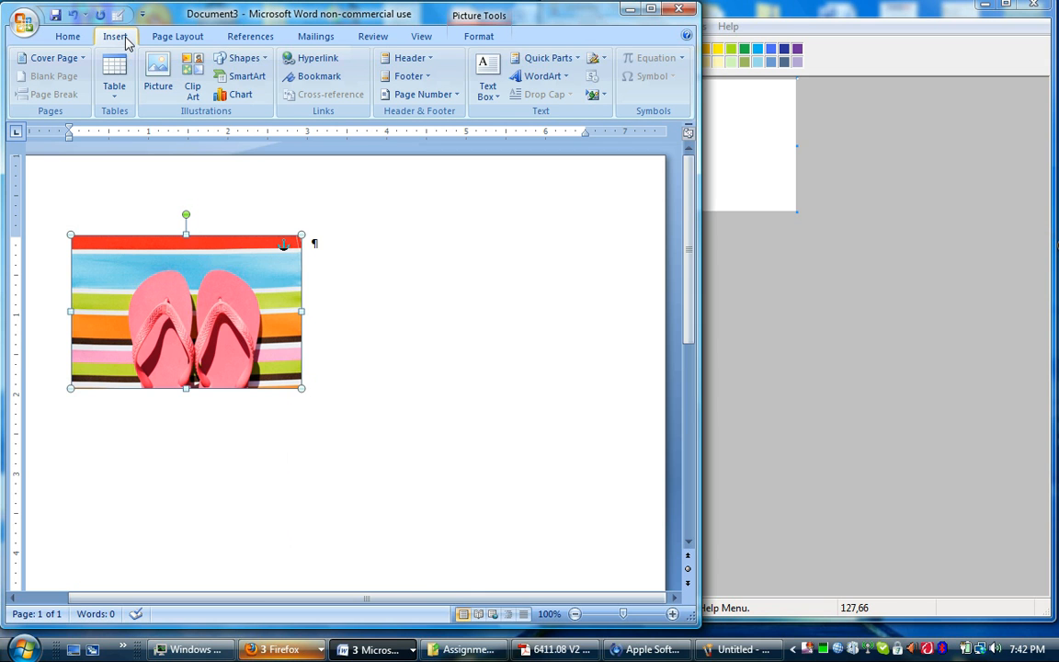
pyautogui.click(547, 79)
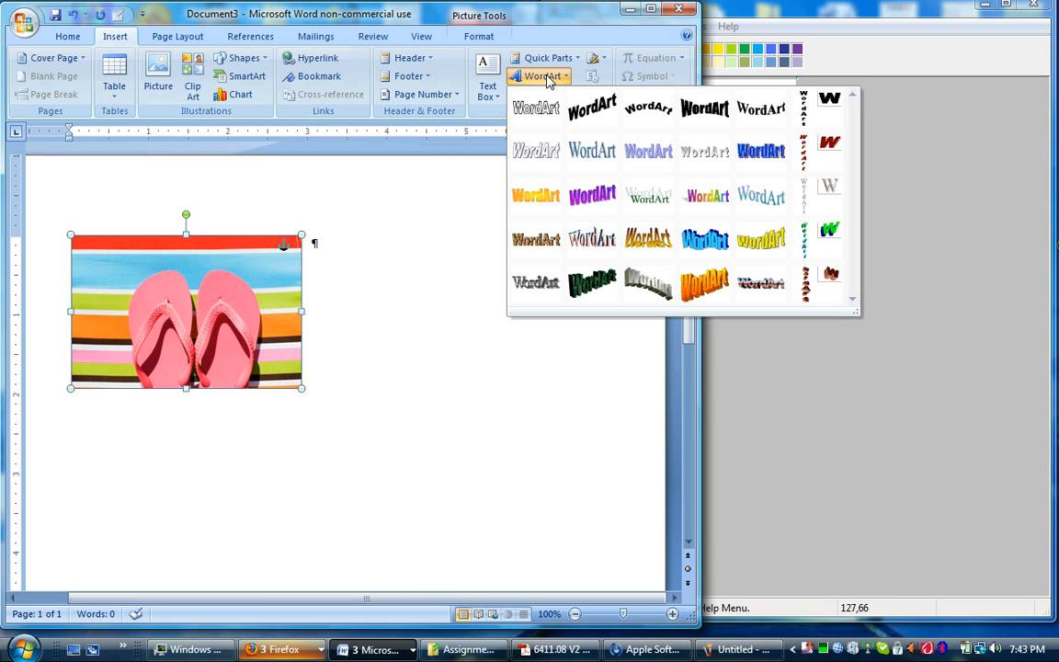
pyautogui.click(647, 111)
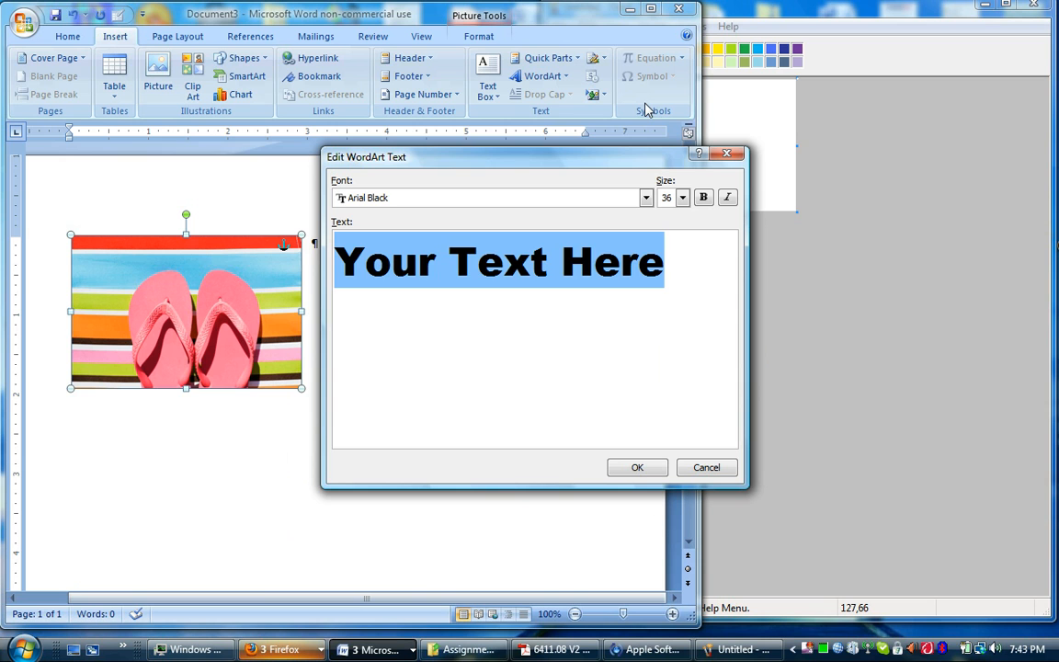
pyautogui.write('F')
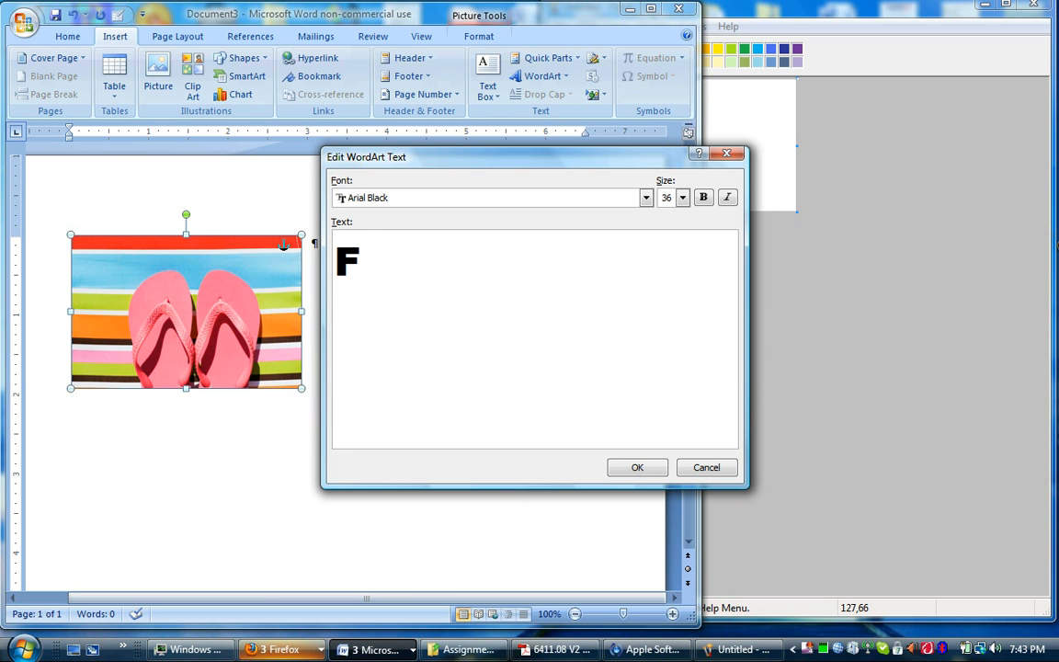
pyautogui.write('lip fl')
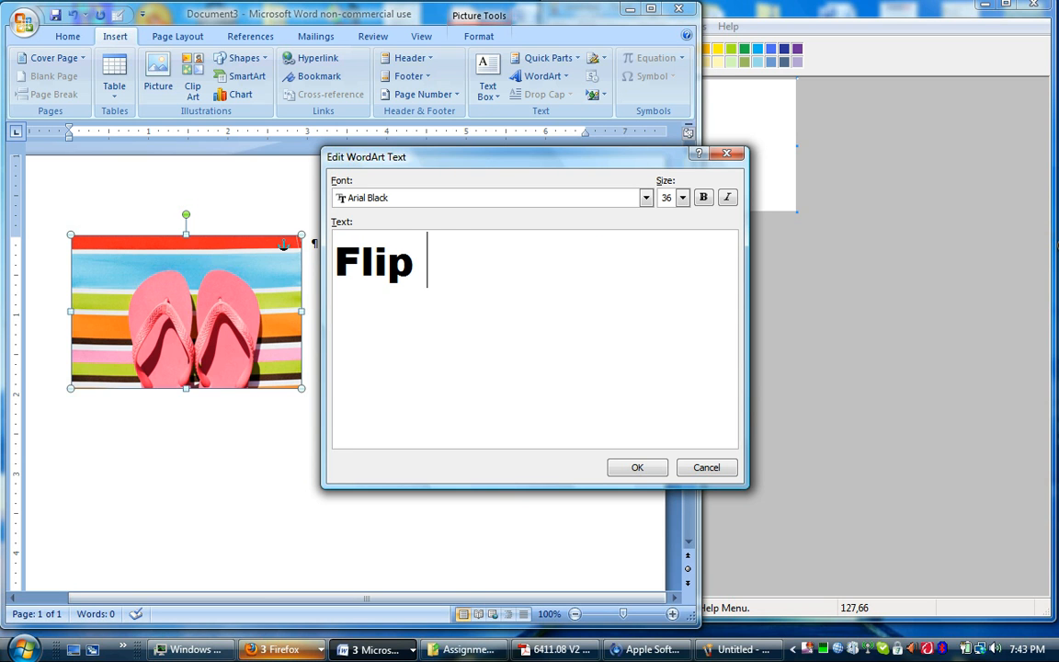
pyautogui.press('BackSpace')
pyautogui.press('BackSpace')
pyautogui.write('Flop')
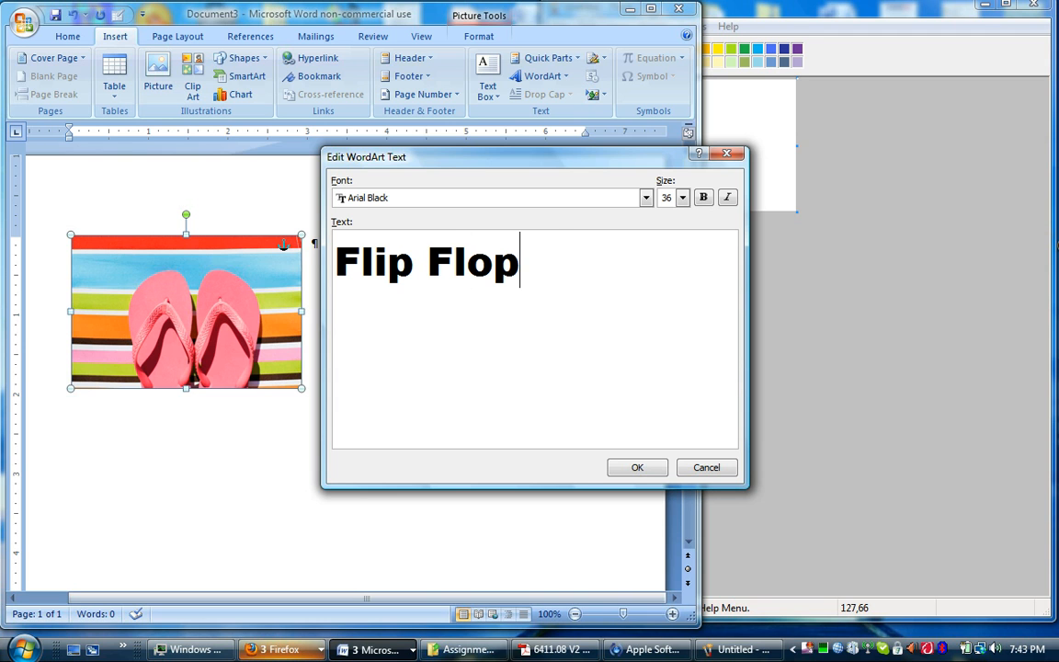
pyautogui.write('s R ')
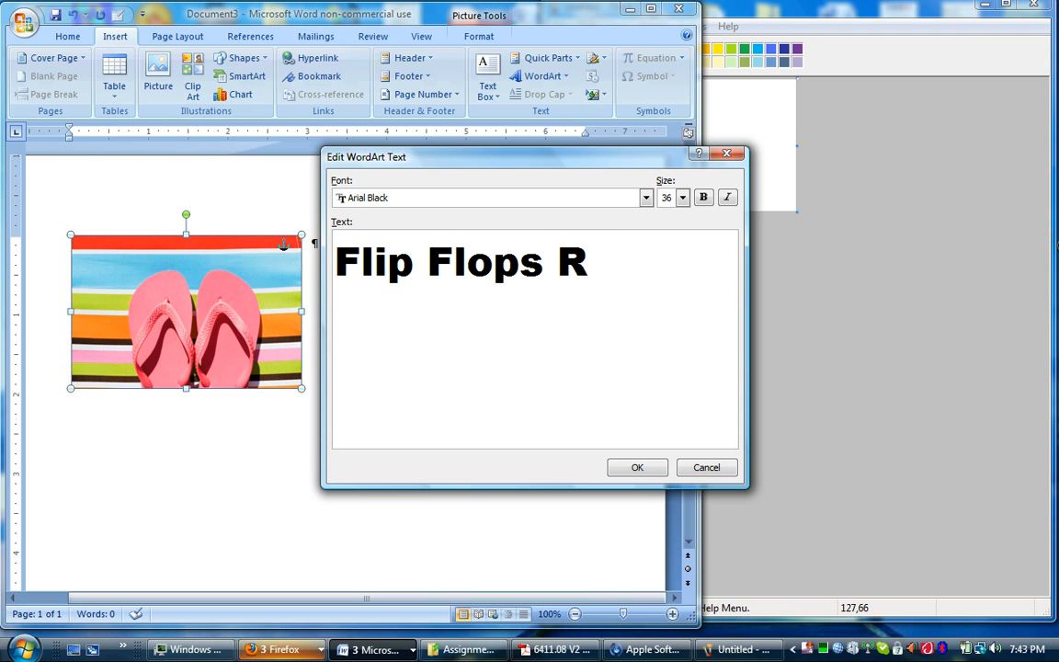
pyautogui.write('Us')
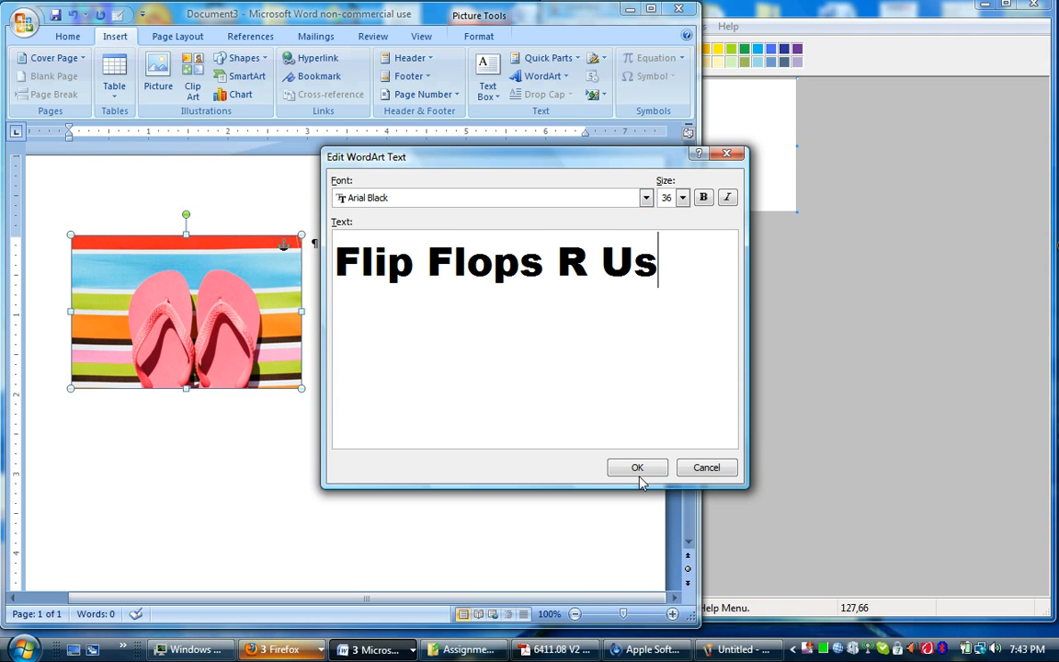
pyautogui.click(638, 471)
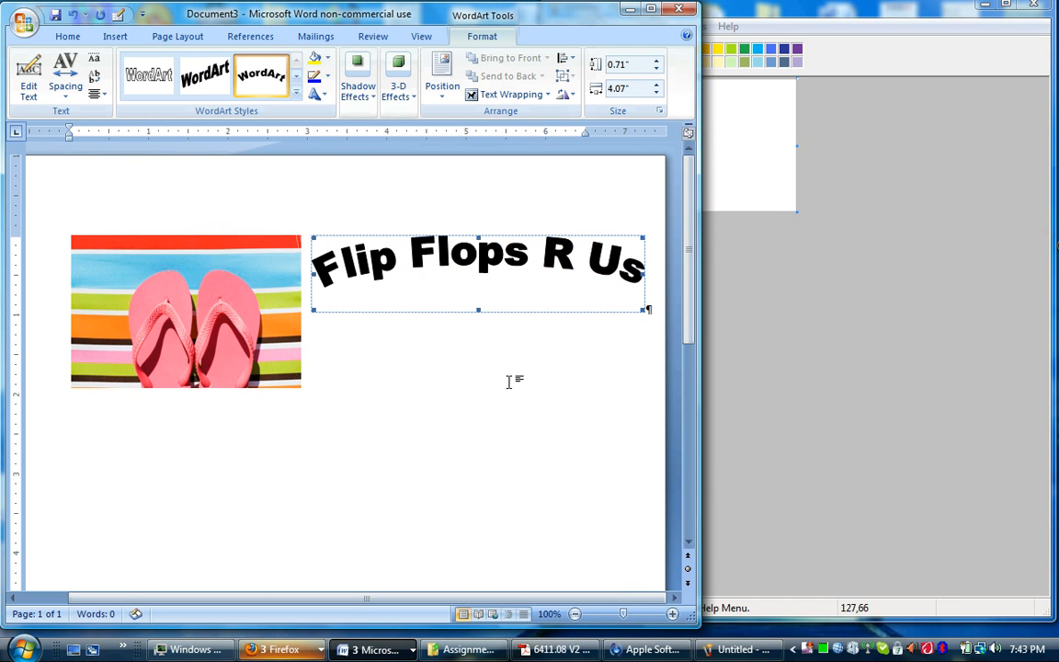
# Set the WordArt's wrapping style to In front of text
pyautogui.rightClick(487, 281)
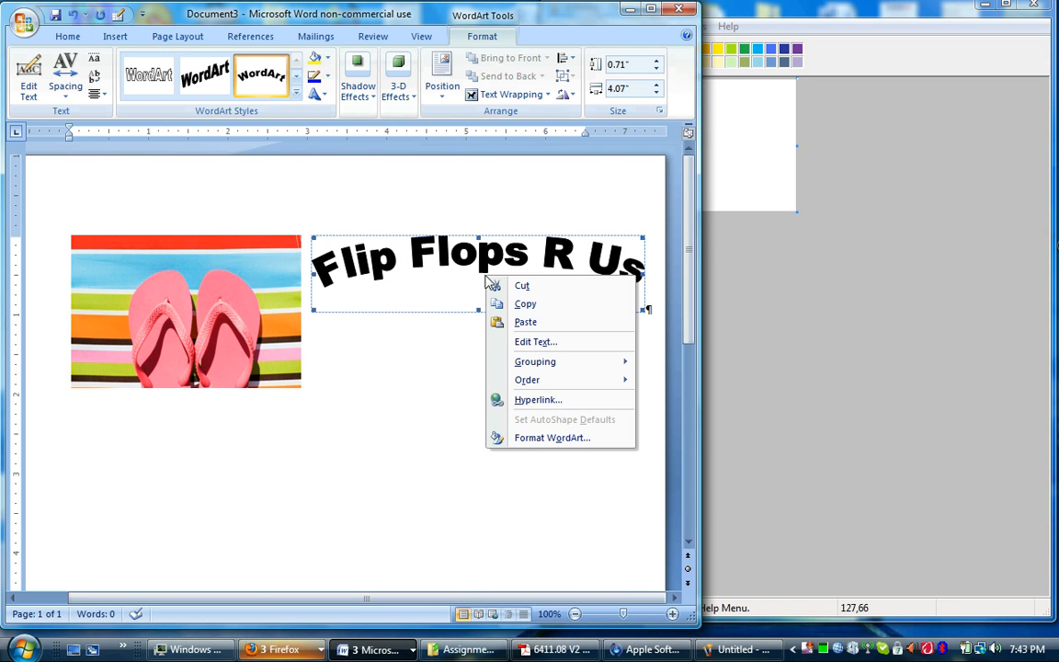
pyautogui.click(556, 438)
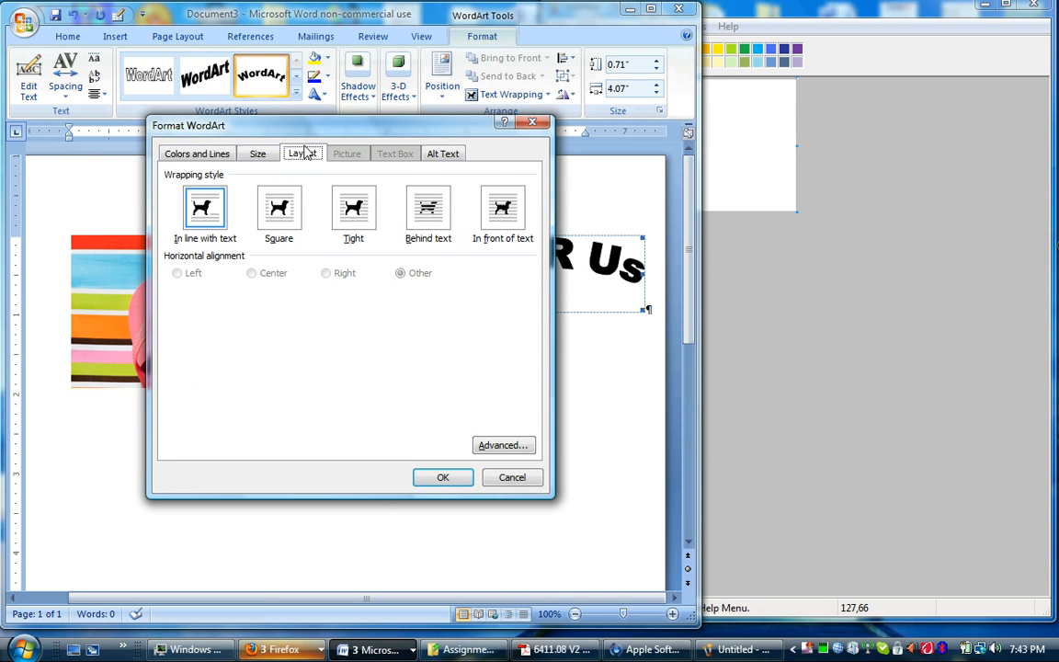
pyautogui.click(506, 216)
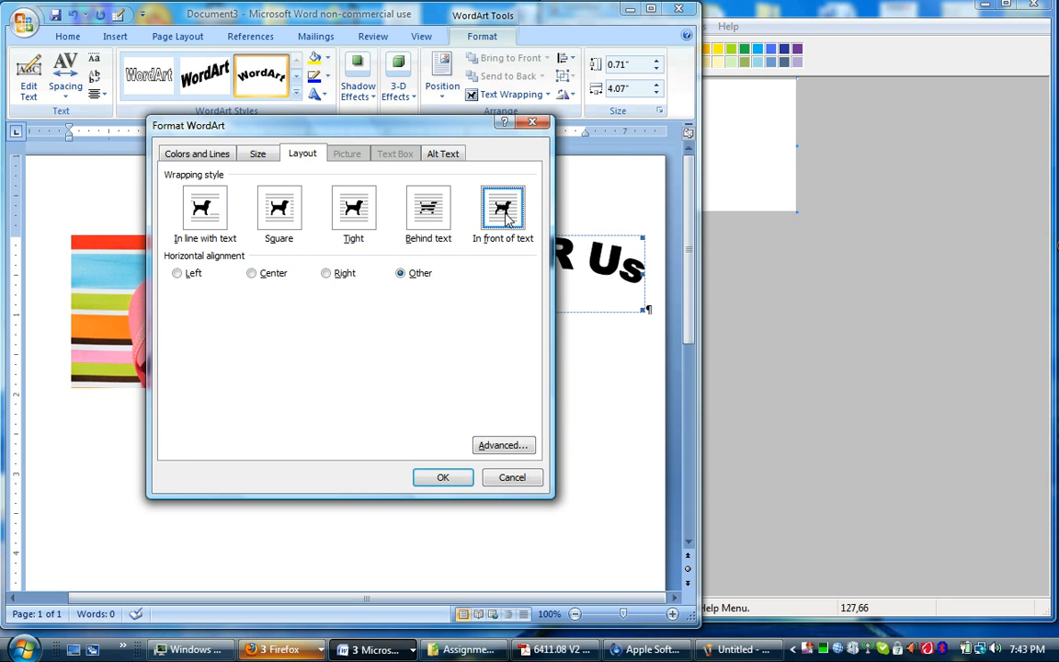
pyautogui.click(443, 478)
# Move the flip-flops picture toward the middle of the page and place the WordArt over its upper part
pyautogui.click(426, 204)
pyautogui.moveTo(461, 225); pyautogui.dragTo(200, 213)
pyautogui.moveTo(192, 285); pyautogui.dragTo(323, 334)
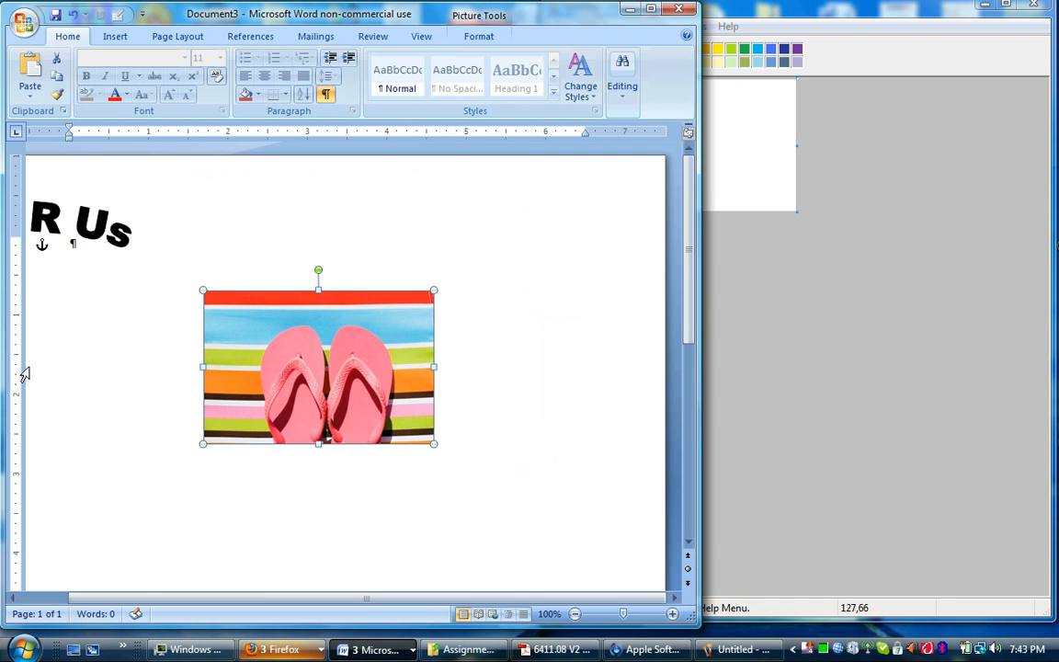
pyautogui.moveTo(57, 215); pyautogui.dragTo(401, 306)
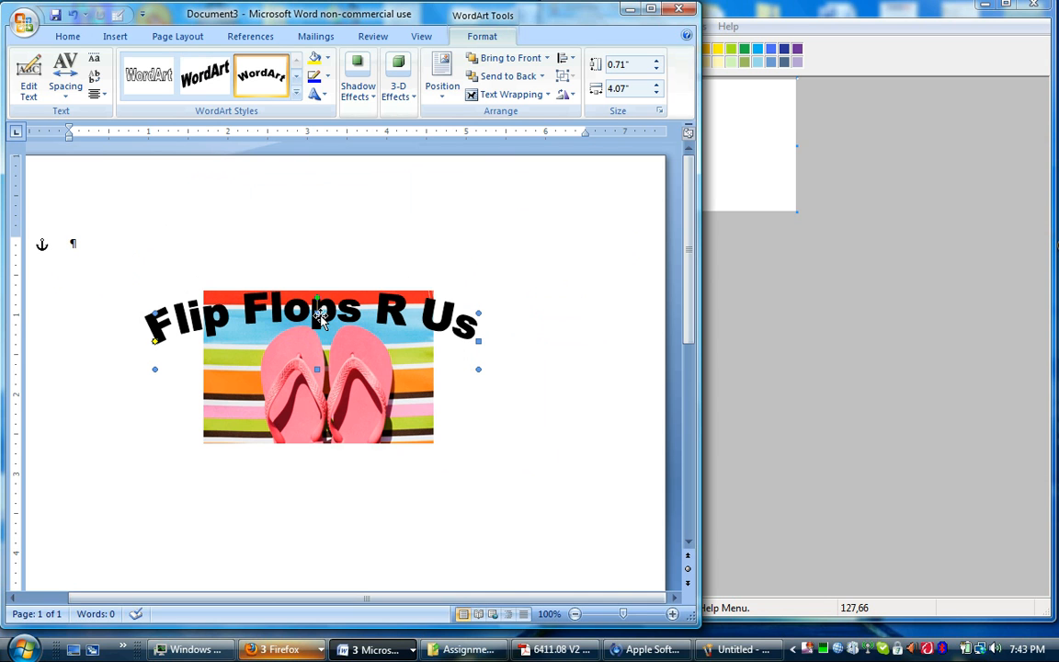
# Reshape the WordArt into a steeper arch about 2.52" high and 2.37" wide, placed over the picture
pyautogui.moveTo(315, 296); pyautogui.dragTo(304, 171)
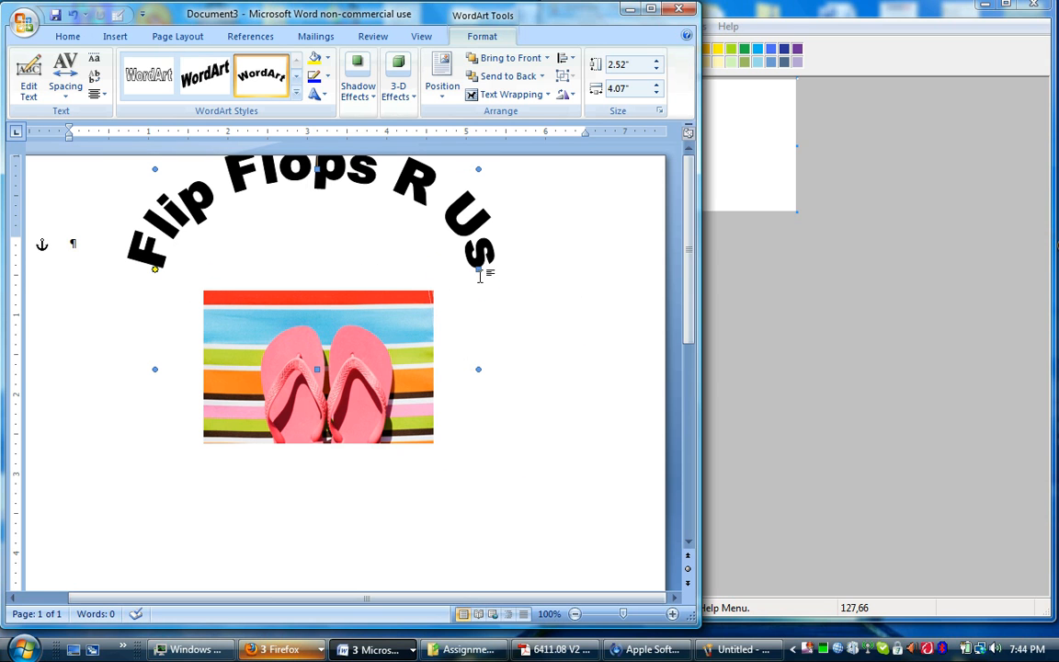
pyautogui.moveTo(459, 273); pyautogui.dragTo(406, 287)
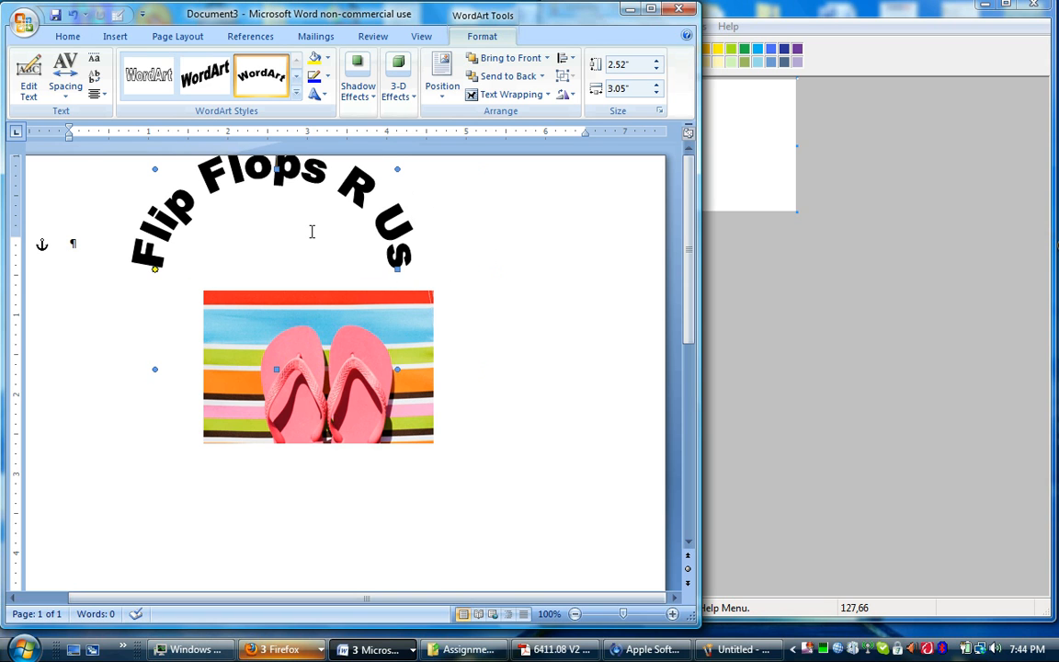
pyautogui.moveTo(221, 169); pyautogui.dragTo(277, 299)
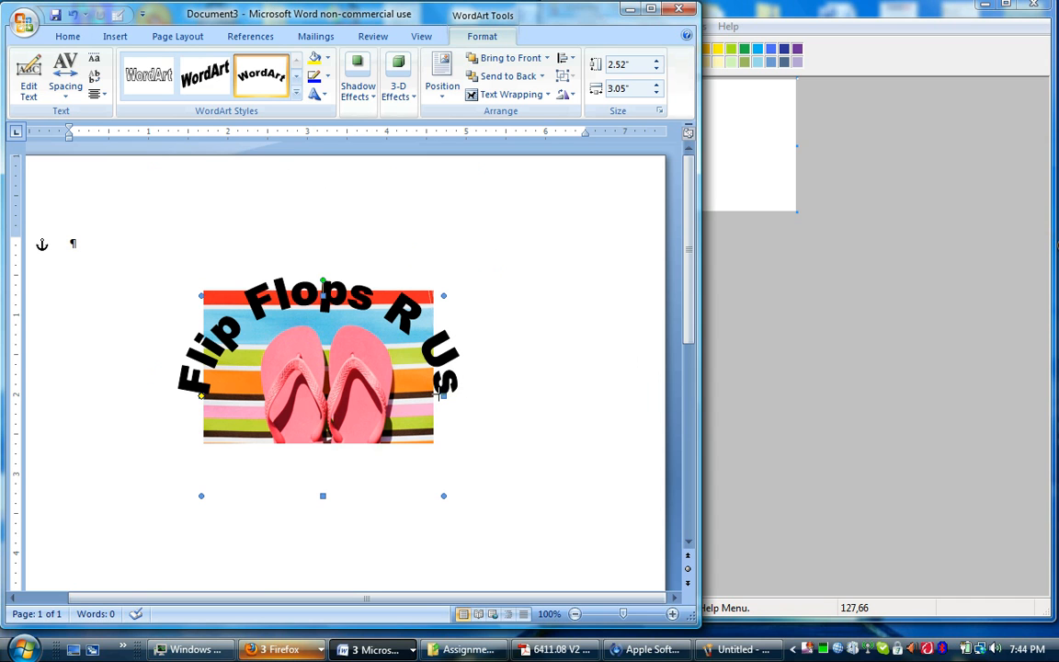
pyautogui.moveTo(413, 397); pyautogui.dragTo(389, 397)
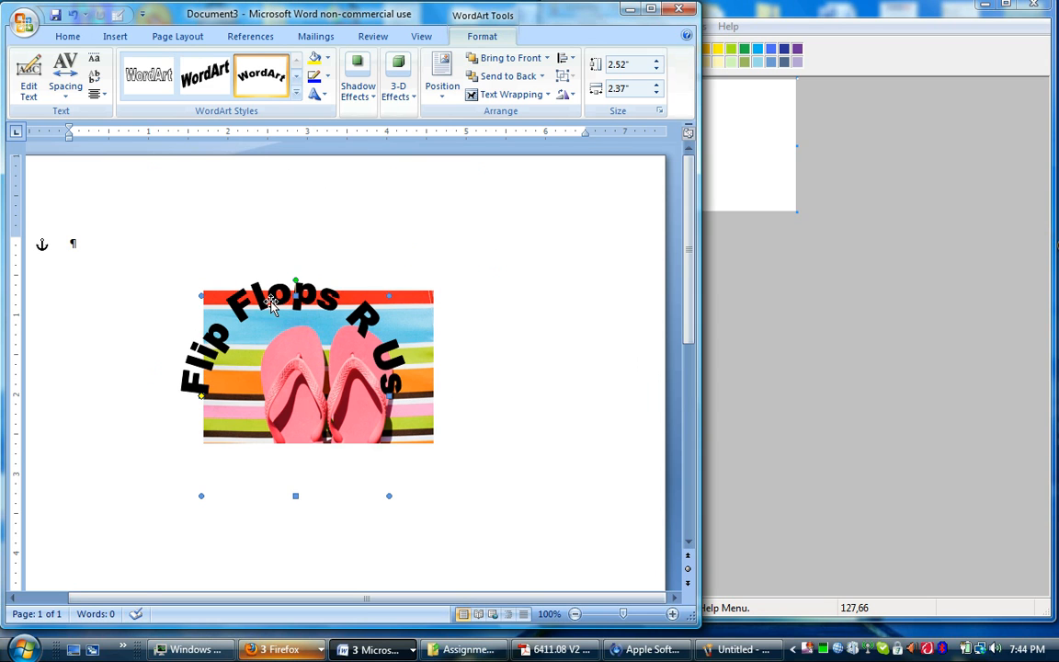
# Position the arched WordArt within the picture so it curves around the flip-flops, nudging it slightly right
pyautogui.moveTo(270, 298); pyautogui.dragTo(316, 304)
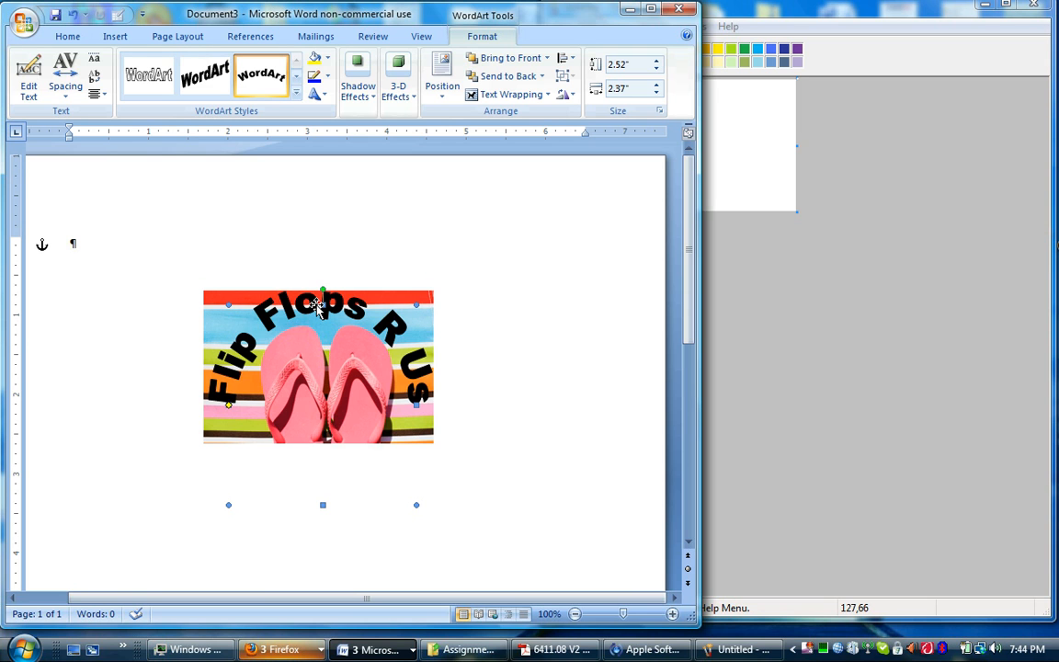
pyautogui.moveTo(316, 305); pyautogui.dragTo(316, 309)
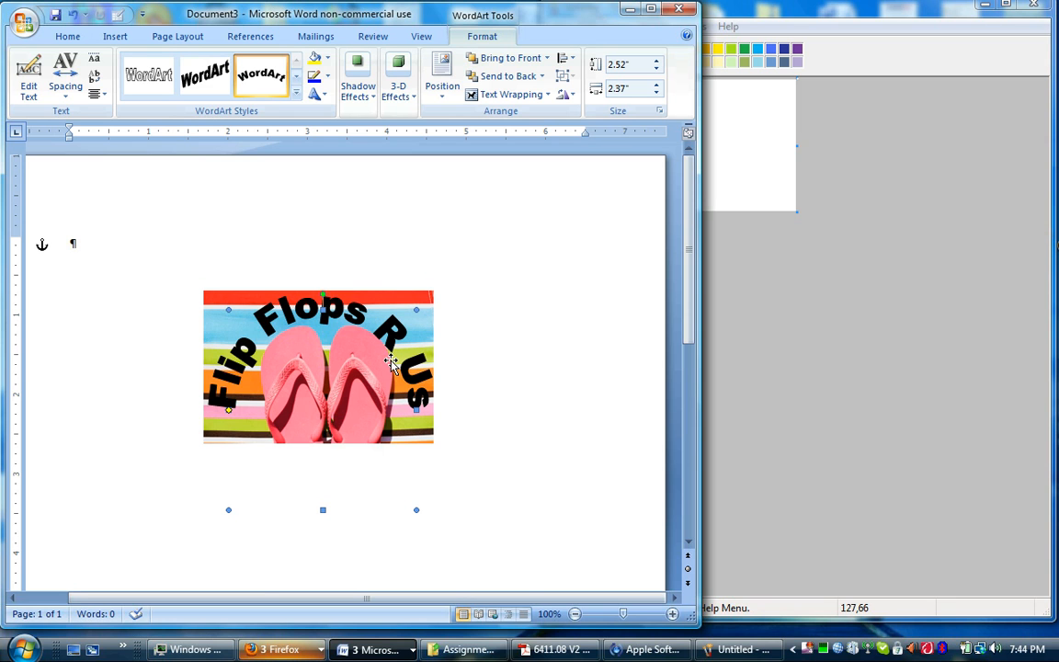
pyautogui.hotkey('ctrl', 'Right')
pyautogui.hotkey('ctrl', 'Right')
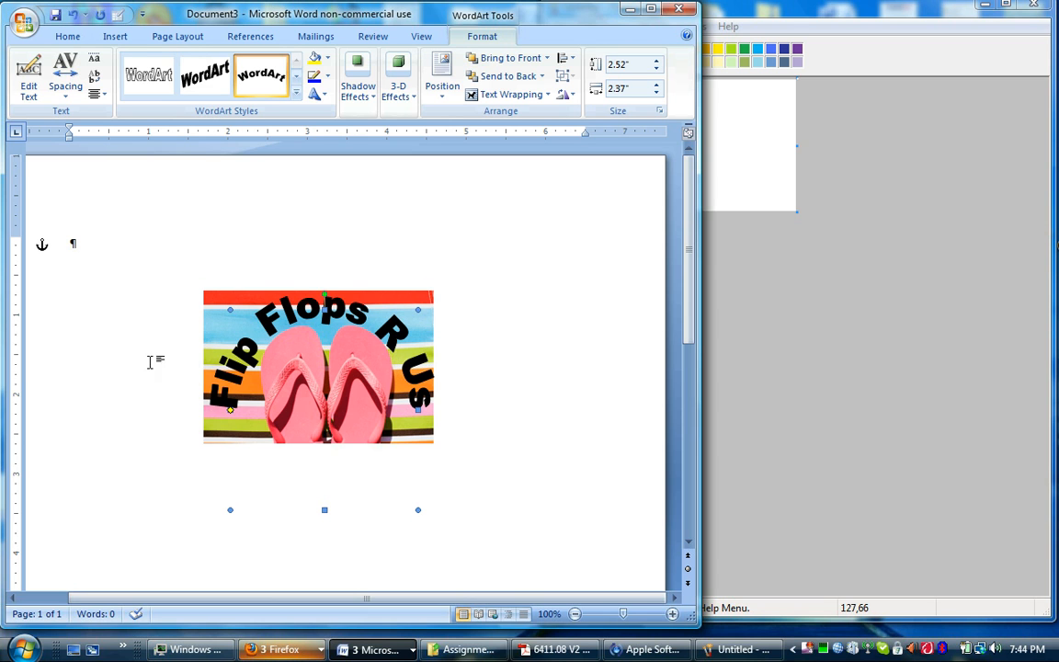
# Copy the entire document contents and paste them into the blank image in Paint
pyautogui.click(107, 347)
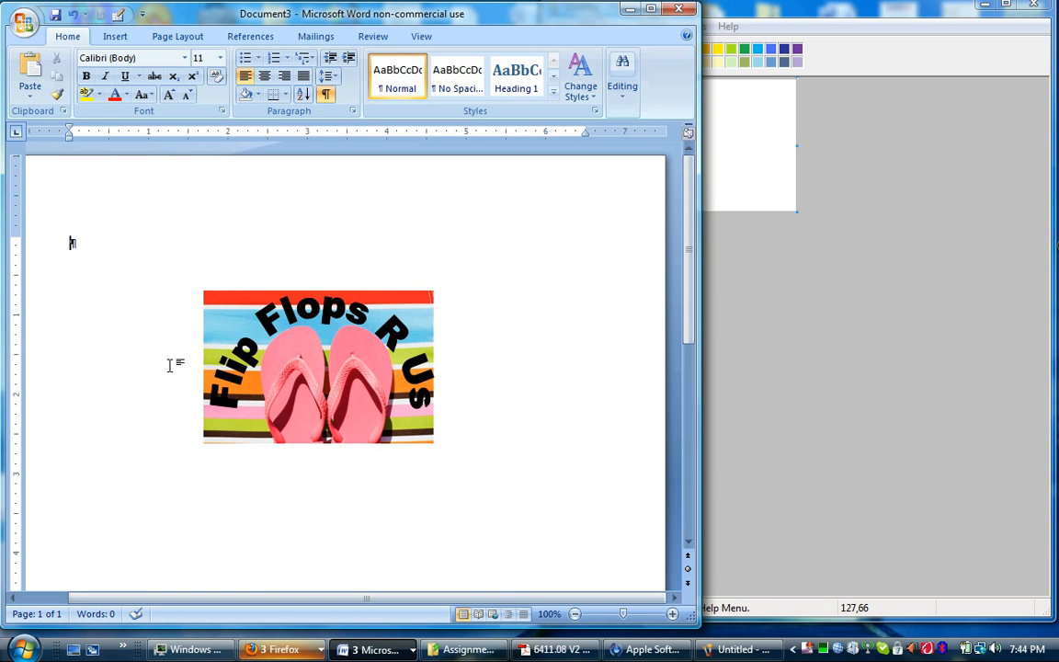
pyautogui.hotkey('ctrl', 'a')
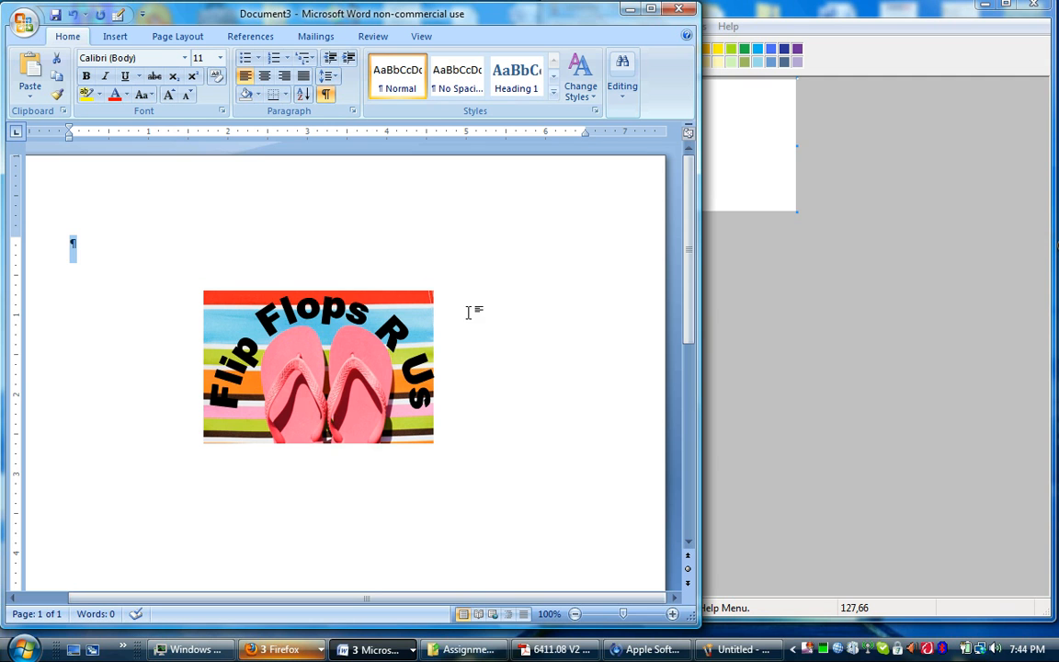
pyautogui.click(809, 14)
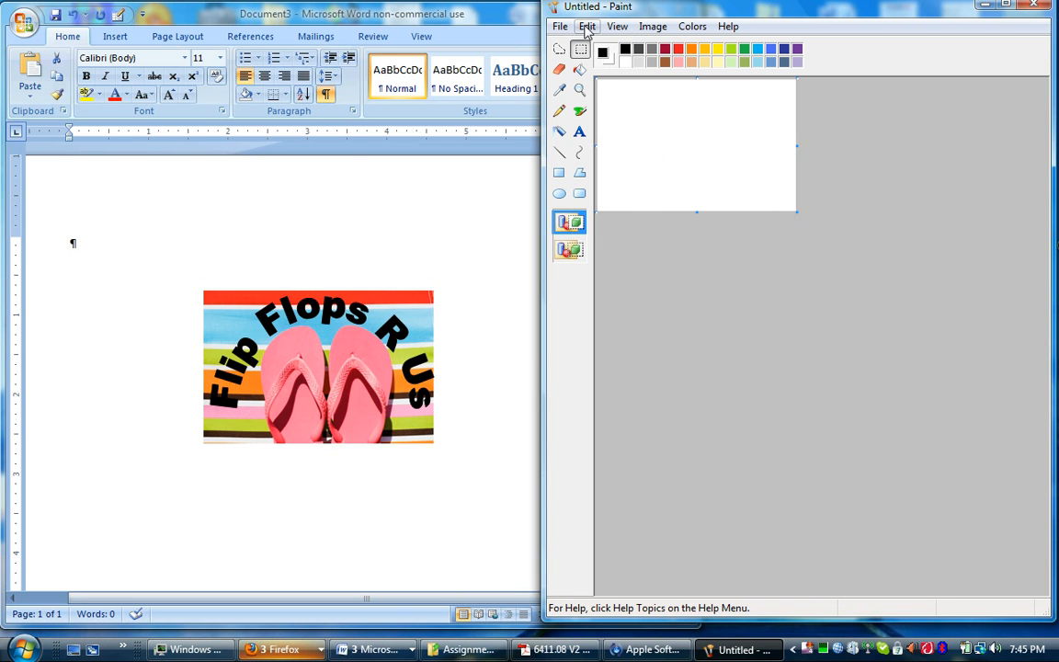
pyautogui.click(587, 27)
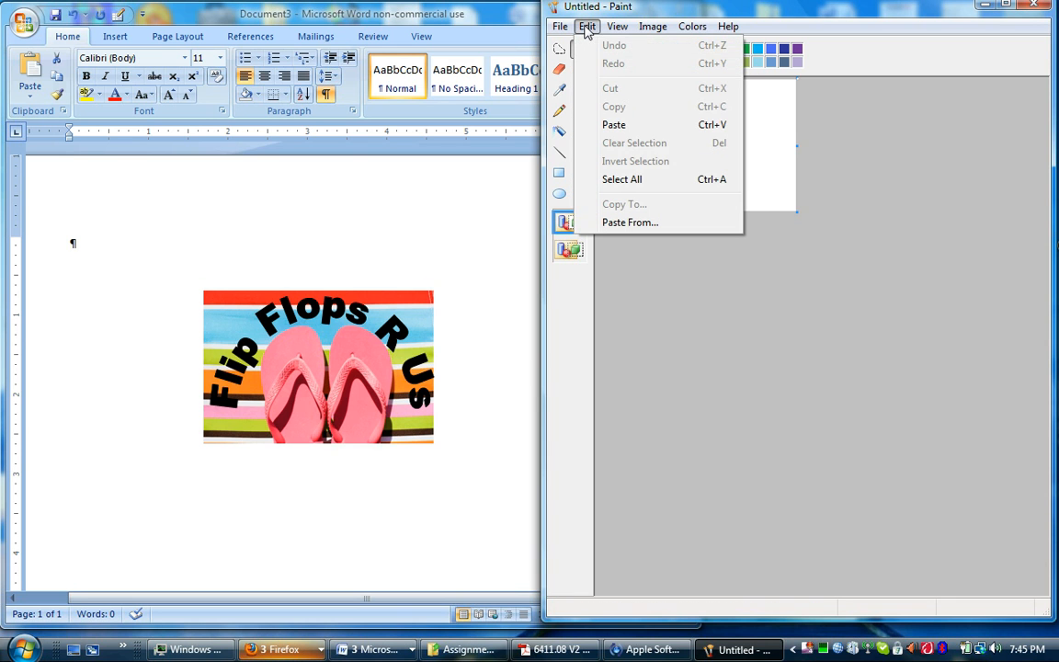
pyautogui.click(614, 125)
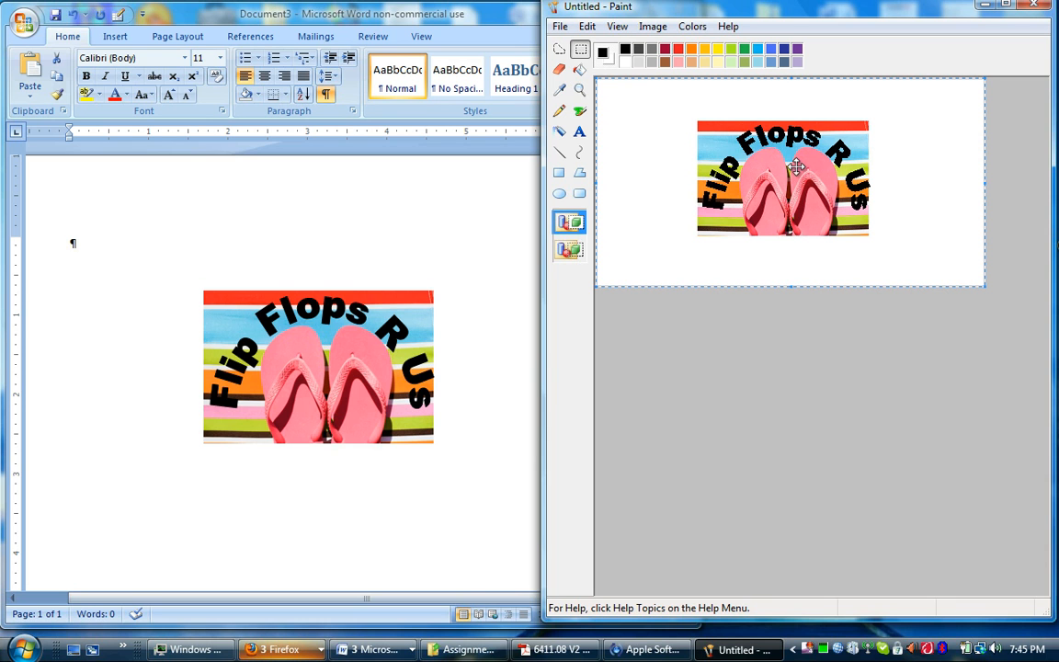
# Select the logo in Paint, move it to the canvas's upper-left corner, and shrink the canvas to fit it
pyautogui.click(580, 52)
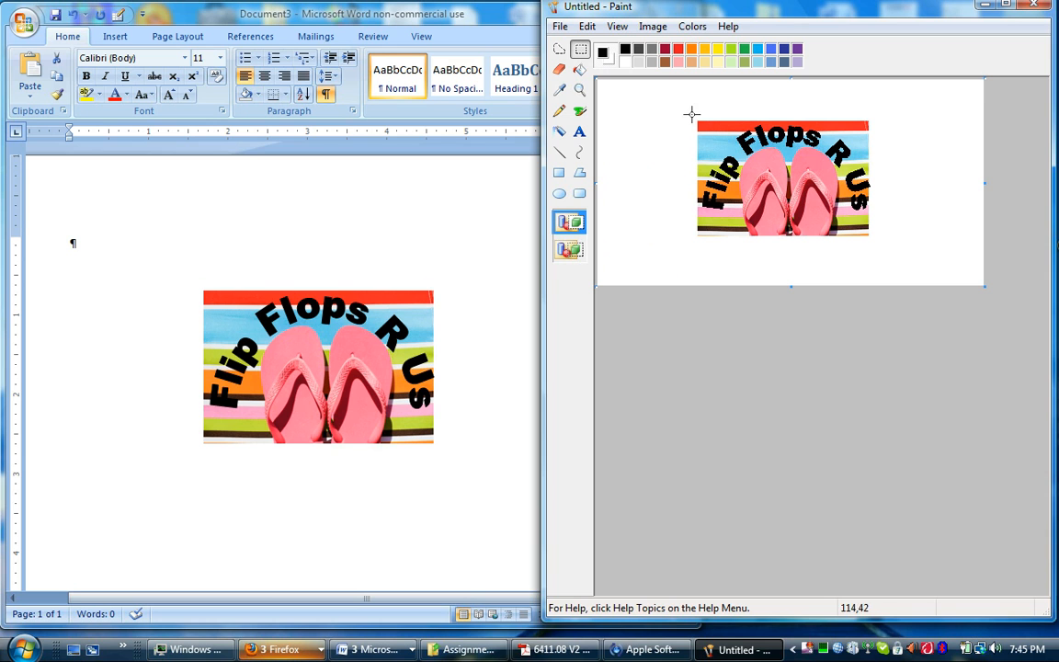
pyautogui.moveTo(697, 120); pyautogui.dragTo(872, 237)
pyautogui.moveTo(870, 237); pyautogui.dragTo(868, 233)
pyautogui.moveTo(793, 177); pyautogui.dragTo(694, 132)
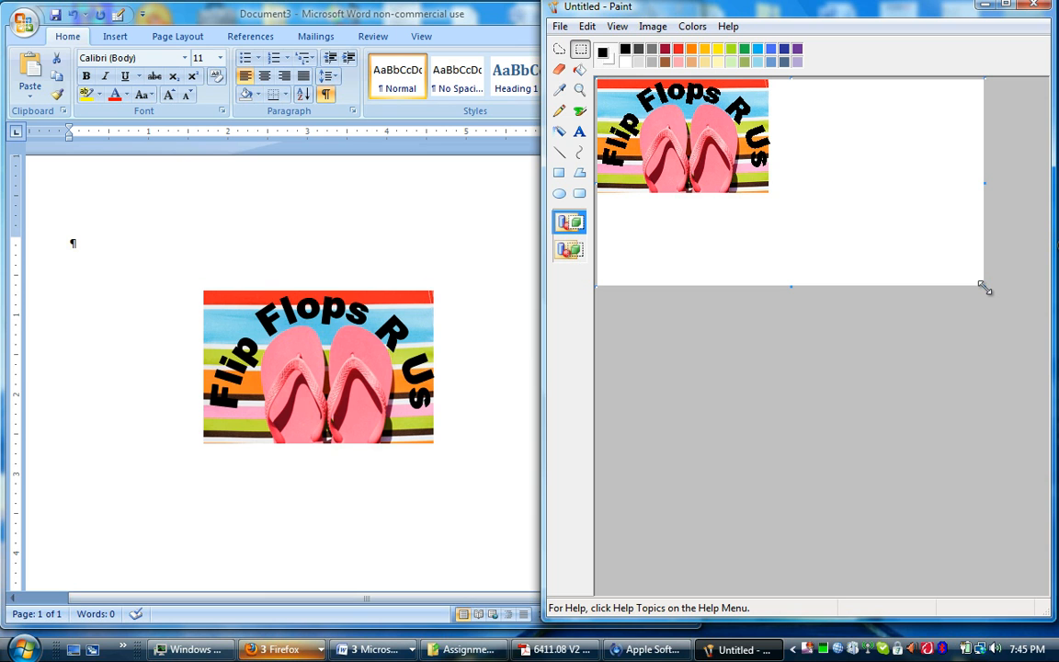
pyautogui.moveTo(983, 286); pyautogui.dragTo(772, 195)
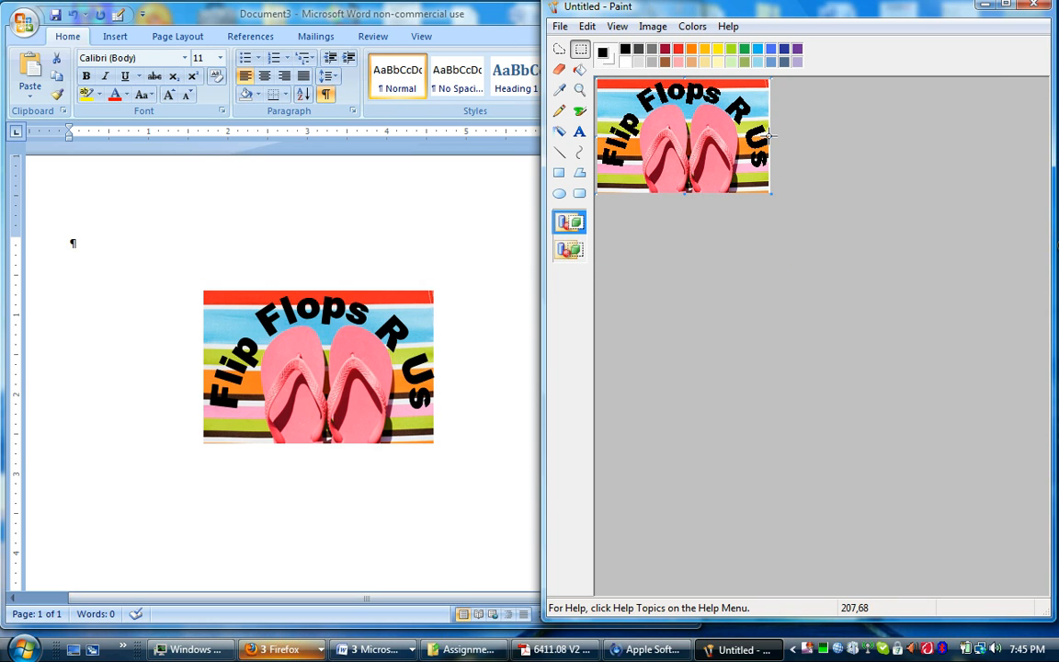
pyautogui.moveTo(773, 136); pyautogui.dragTo(768, 136)
# Save the image as a JPEG named "Flip Flop logo" in the Assignments folder
pyautogui.click(560, 27)
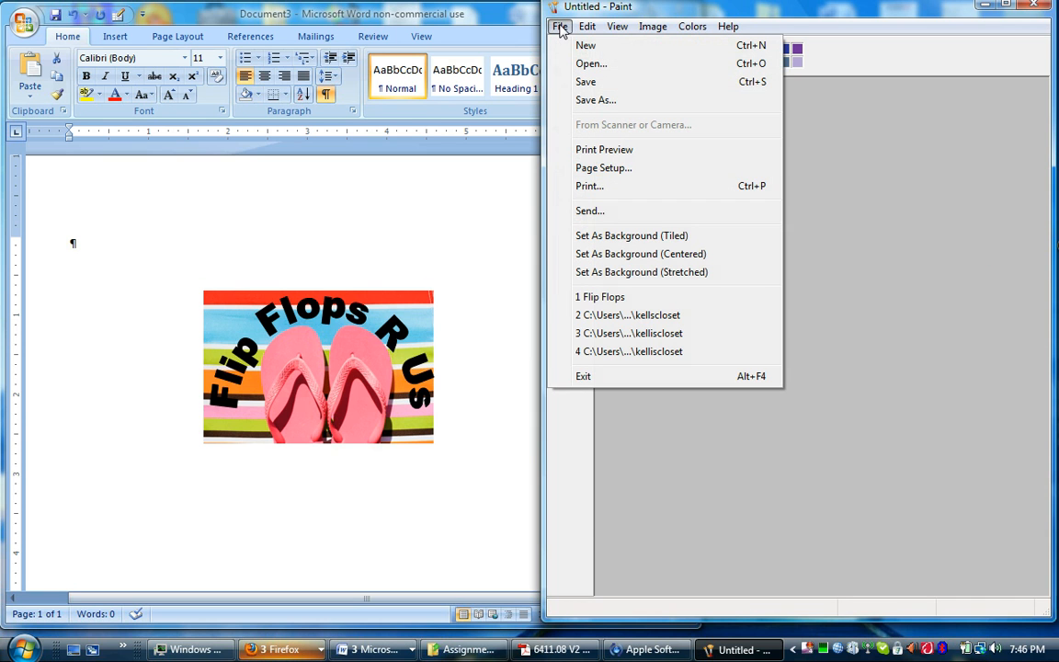
pyautogui.click(606, 100)
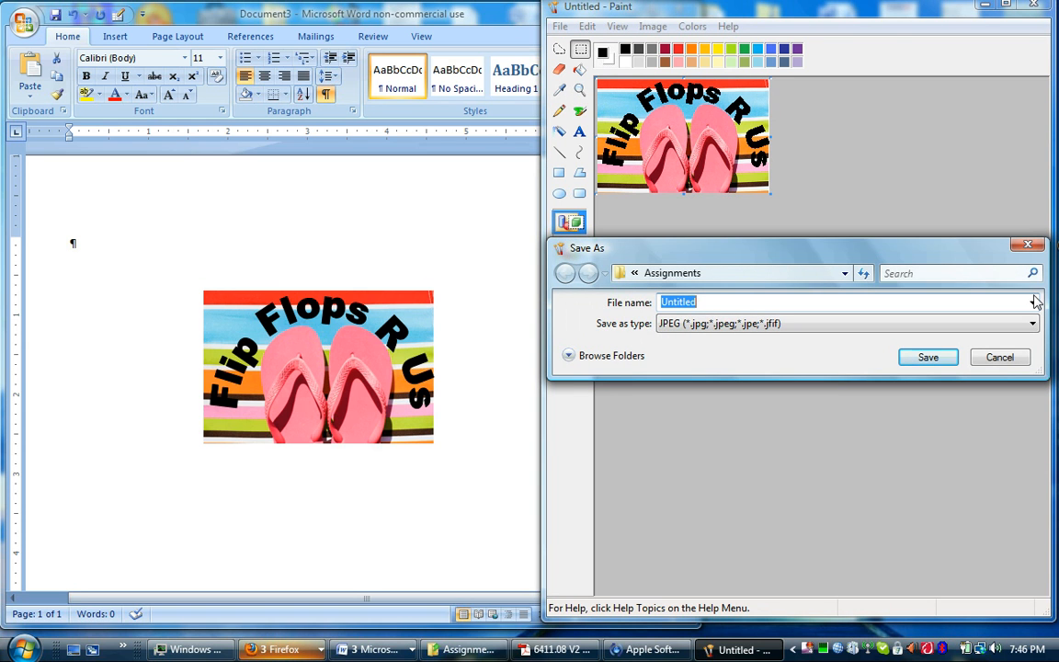
pyautogui.click(1031, 322)
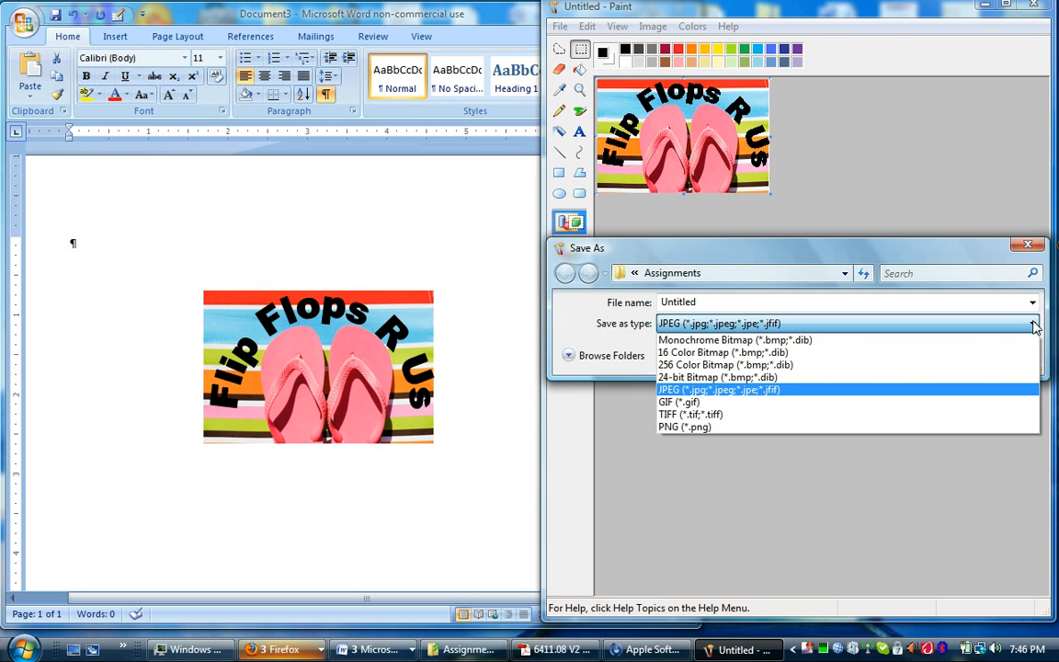
pyautogui.click(759, 391)
pyautogui.doubleClick(684, 302)
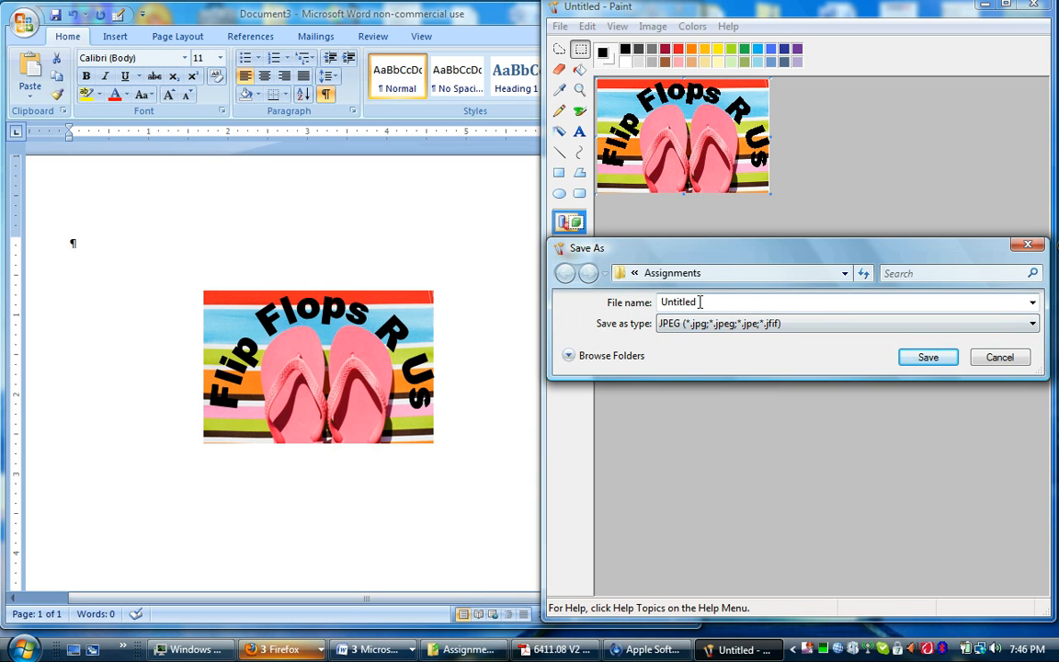
pyautogui.click(697, 302)
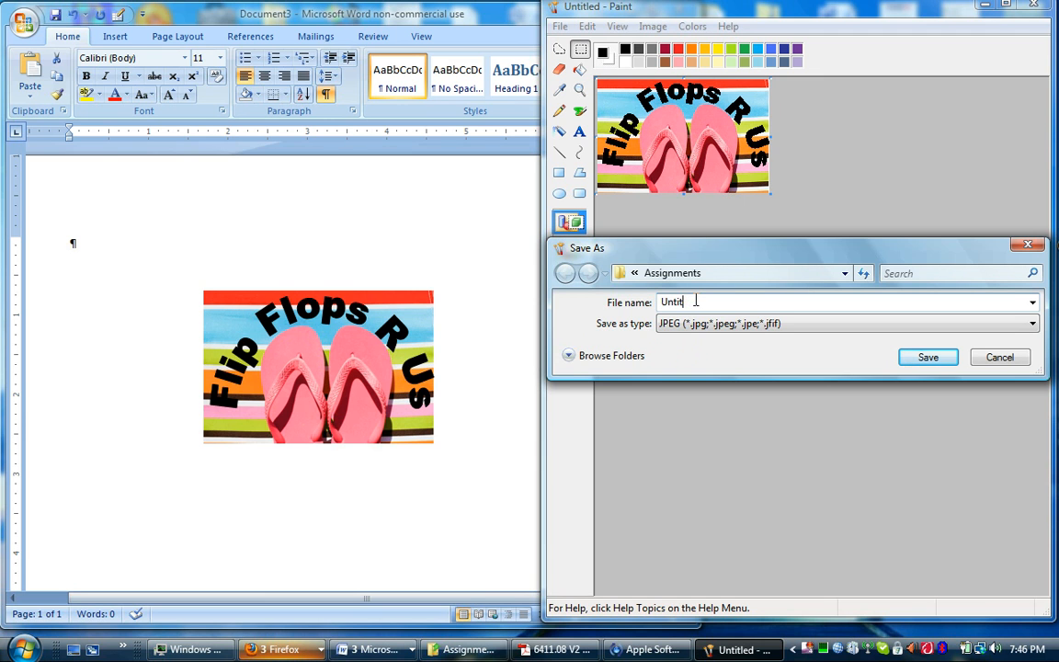
pyautogui.press('BackSpace')
pyautogui.press('BackSpace')
pyautogui.write('Fl')
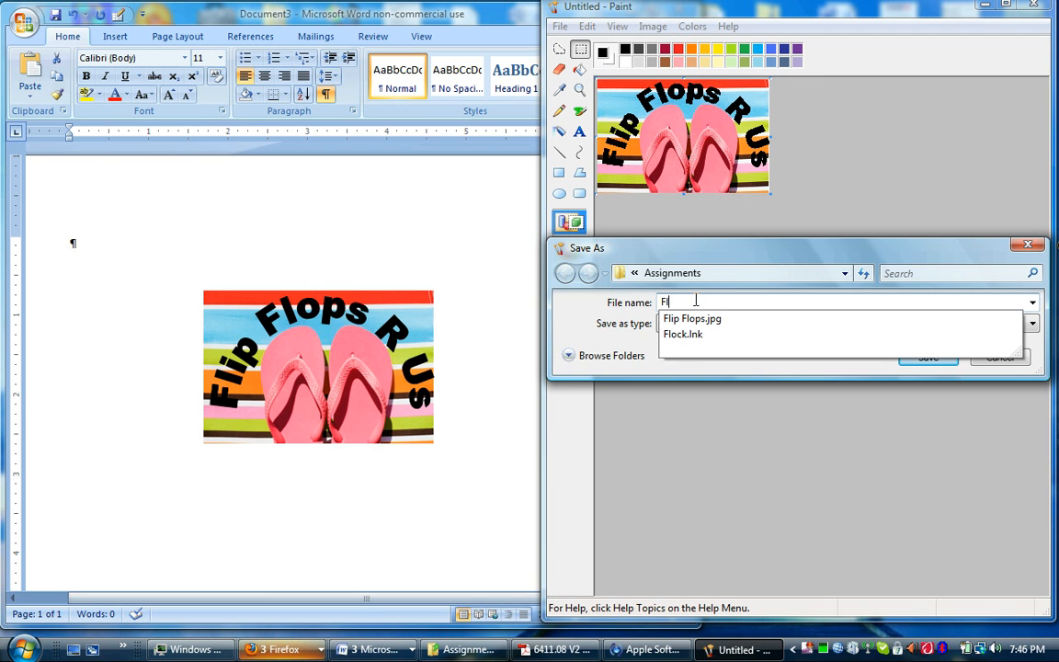
pyautogui.write('ip Flop logo')
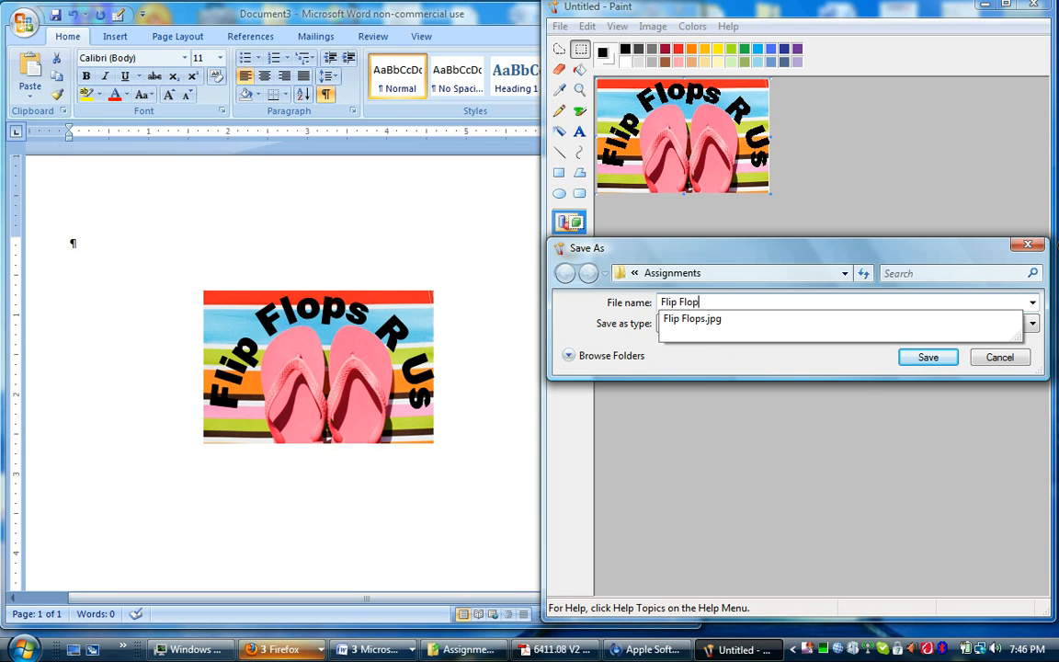
pyautogui.click(926, 358)
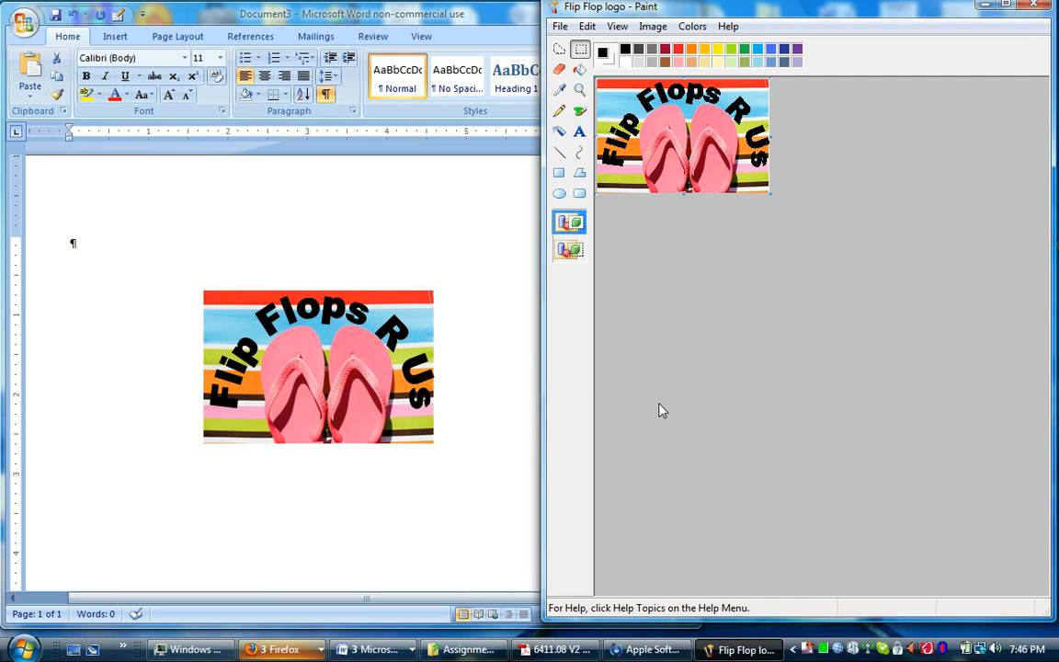
# Switch to Word, delete the original artwork from the document, and insert the saved "Flip Flop logo" picture
pyautogui.click(165, 256)
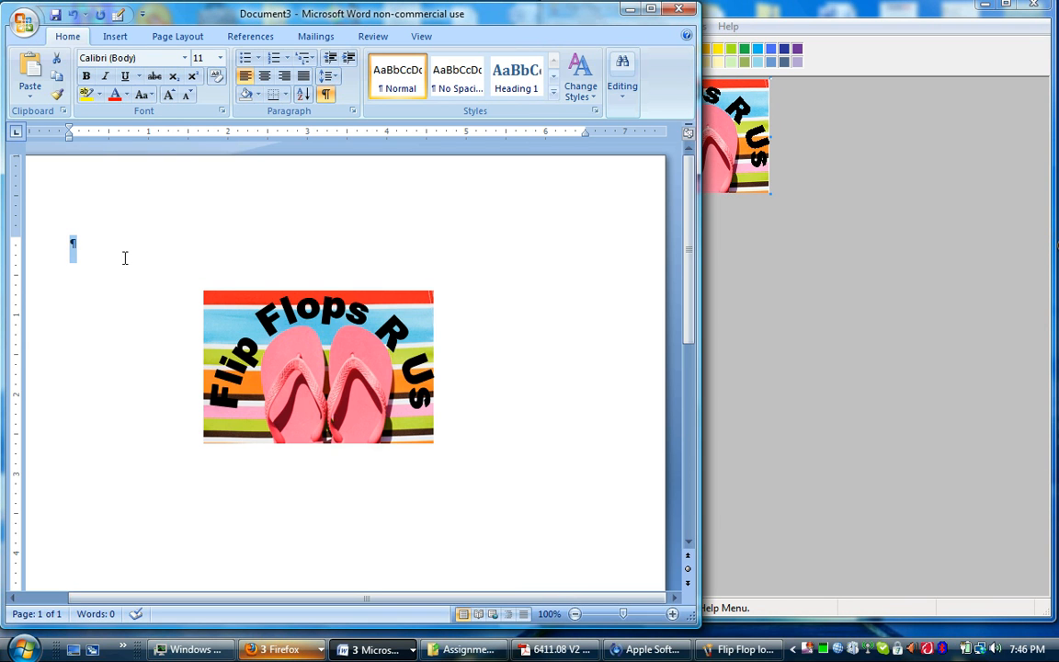
pyautogui.press('Delete')
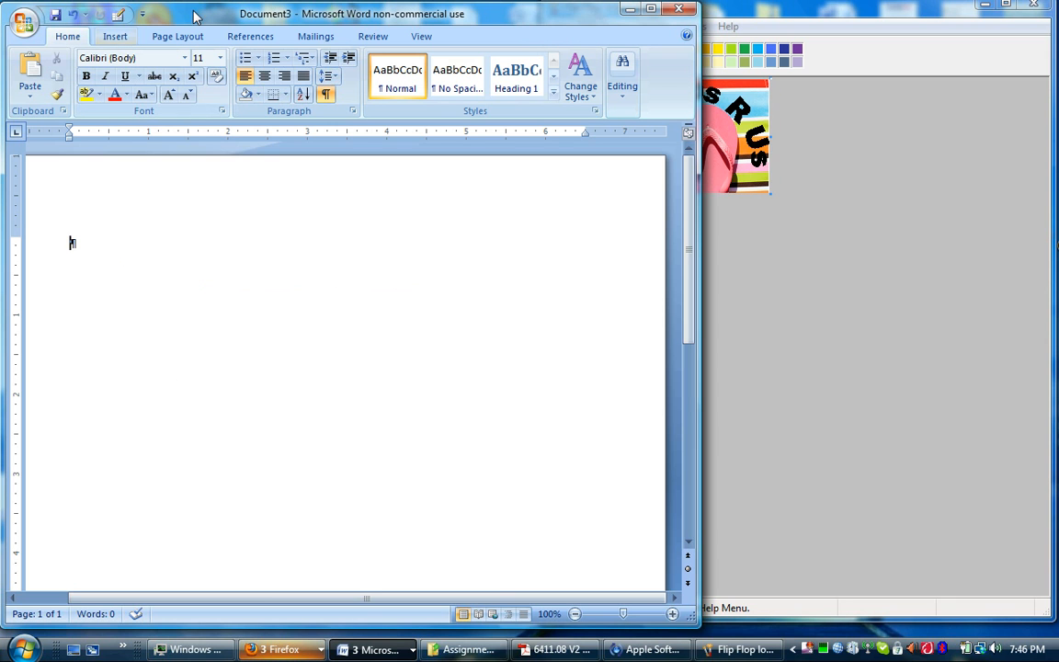
pyautogui.click(116, 37)
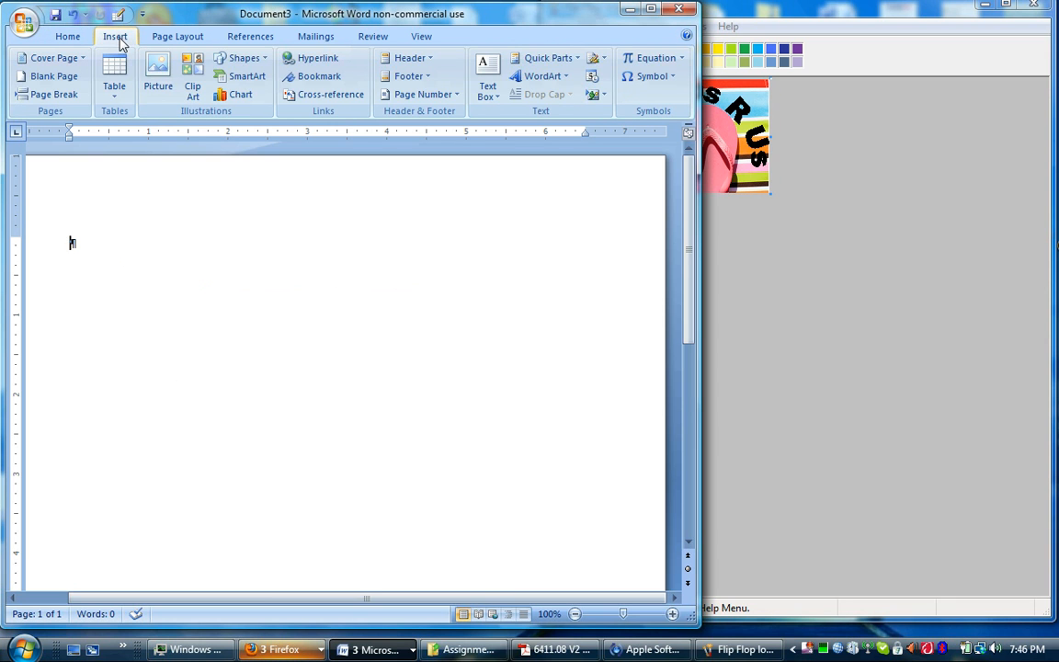
pyautogui.click(166, 89)
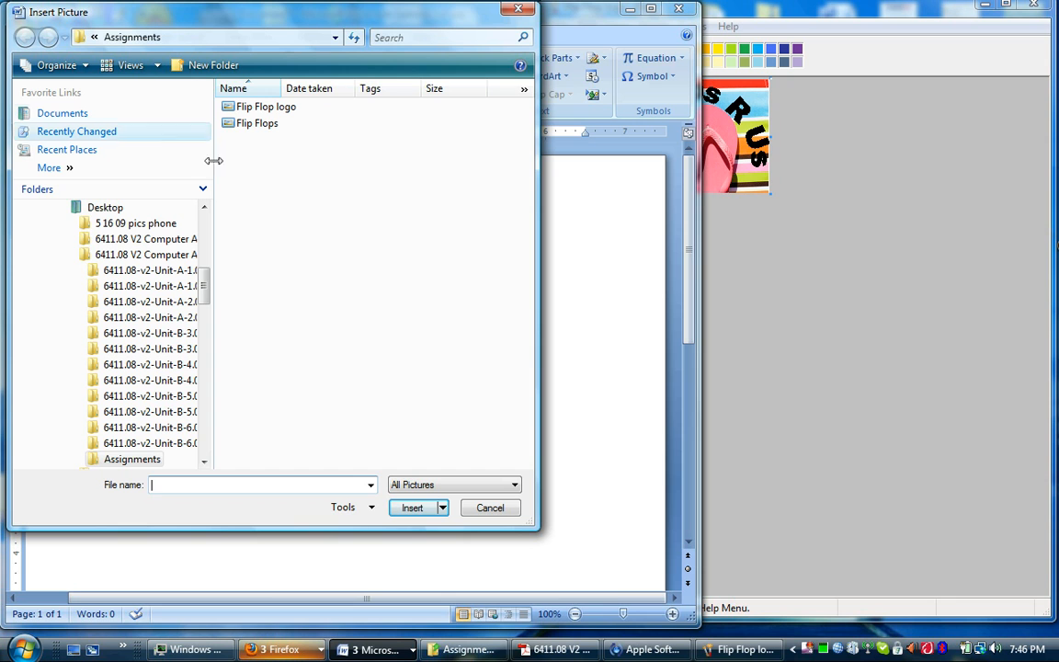
pyautogui.click(274, 108)
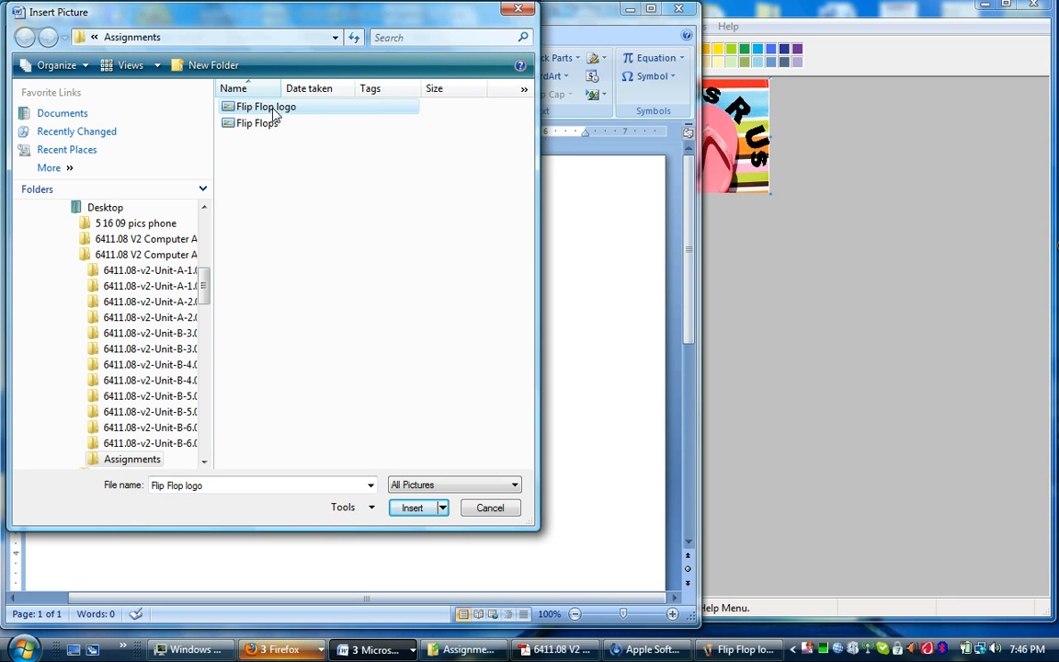
pyautogui.click(404, 512)
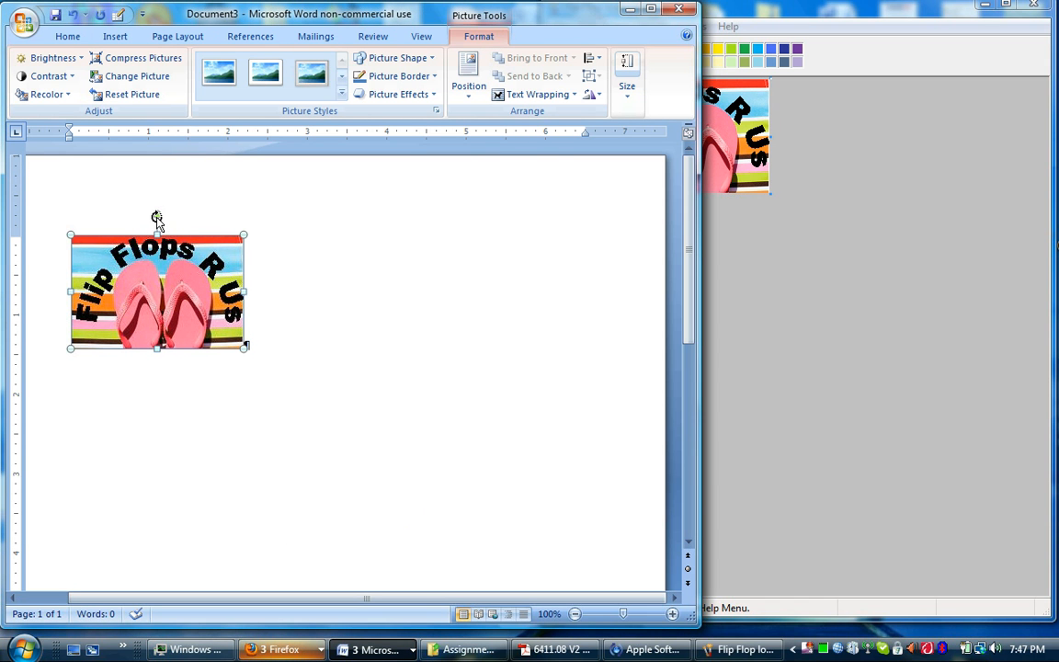
# Scale the inserted logo down to about 1.6" wide and set its text wrapping to Through
pyautogui.moveTo(157, 216)
pyautogui.mouseDown()
pyautogui.moveTo(188, 226)
pyautogui.moveTo(185, 212)
pyautogui.moveTo(157, 206)
pyautogui.mouseUp()
pyautogui.moveTo(239, 340); pyautogui.dragTo(196, 315)
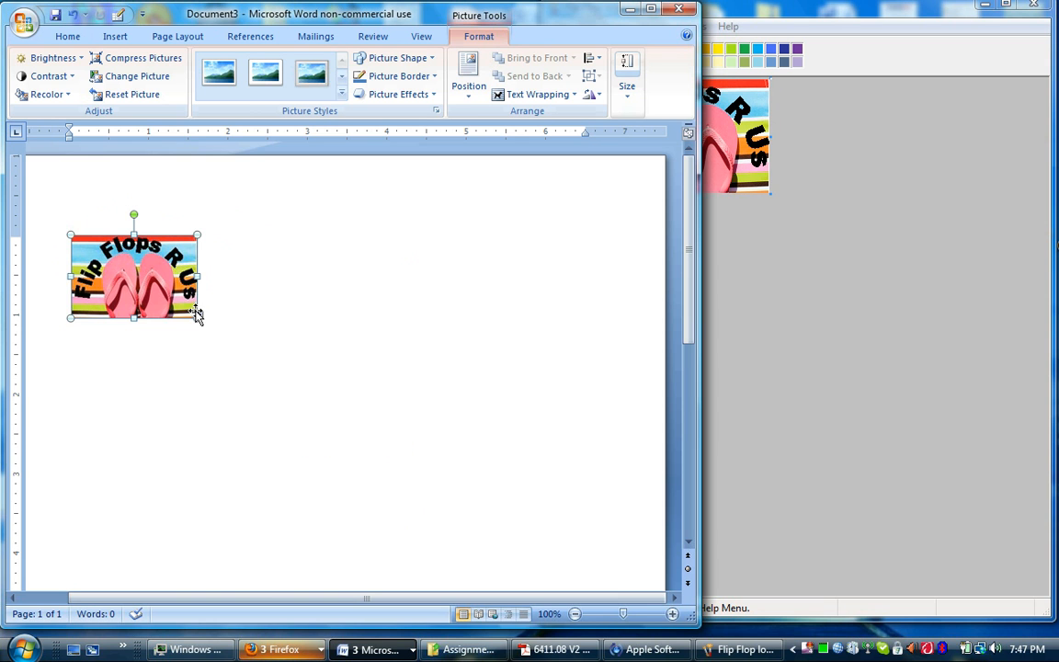
pyautogui.rightClick(135, 264)
pyautogui.moveTo(225, 450)
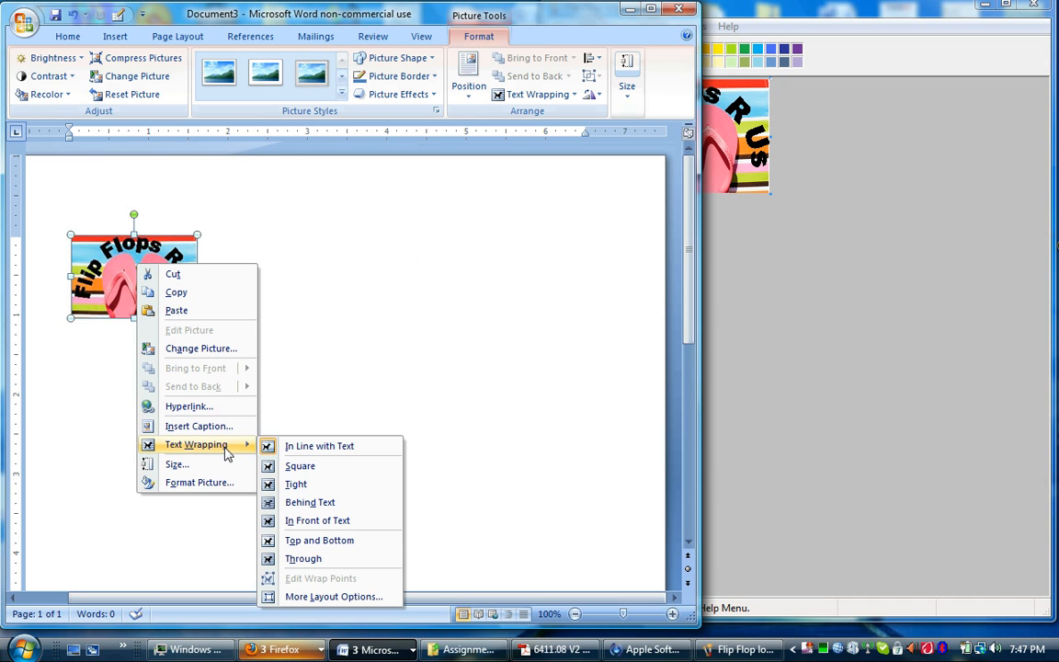
pyautogui.click(307, 559)
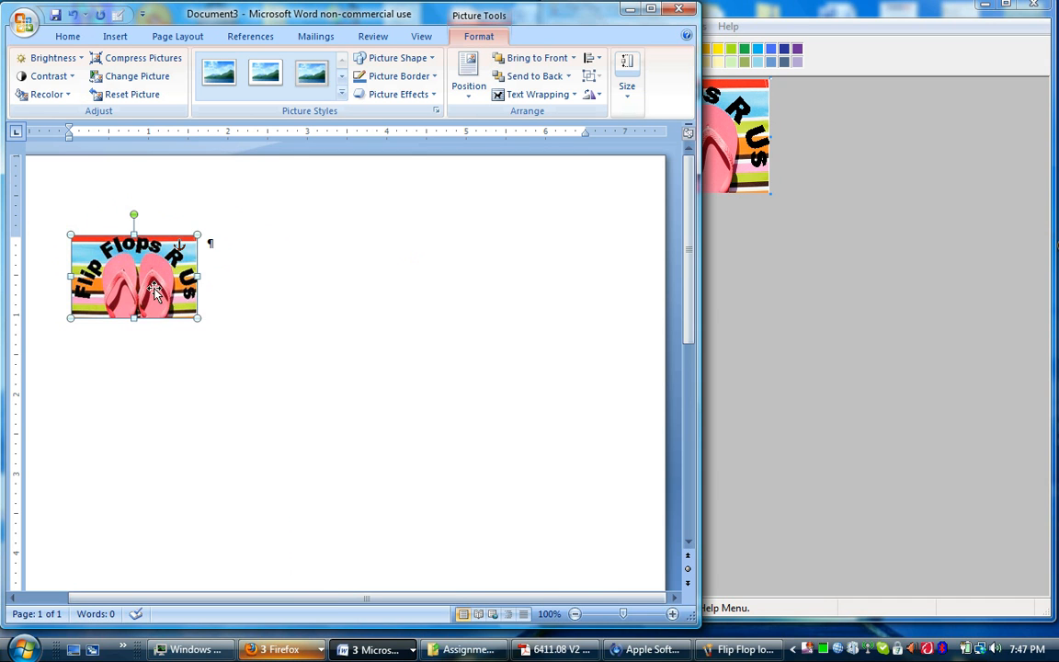
# Move the logo to the page's upper-left corner, down to the lower middle, and back up to left of center about 2.2" down
pyautogui.moveTo(152, 287); pyautogui.dragTo(114, 214)
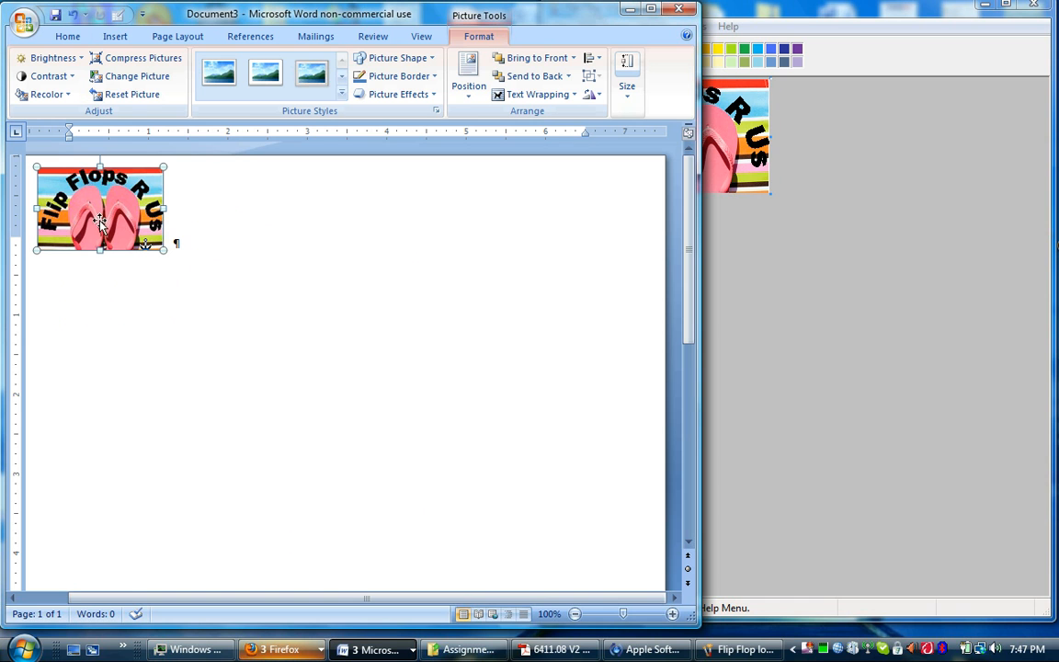
pyautogui.moveTo(219, 352); pyautogui.dragTo(329, 558)
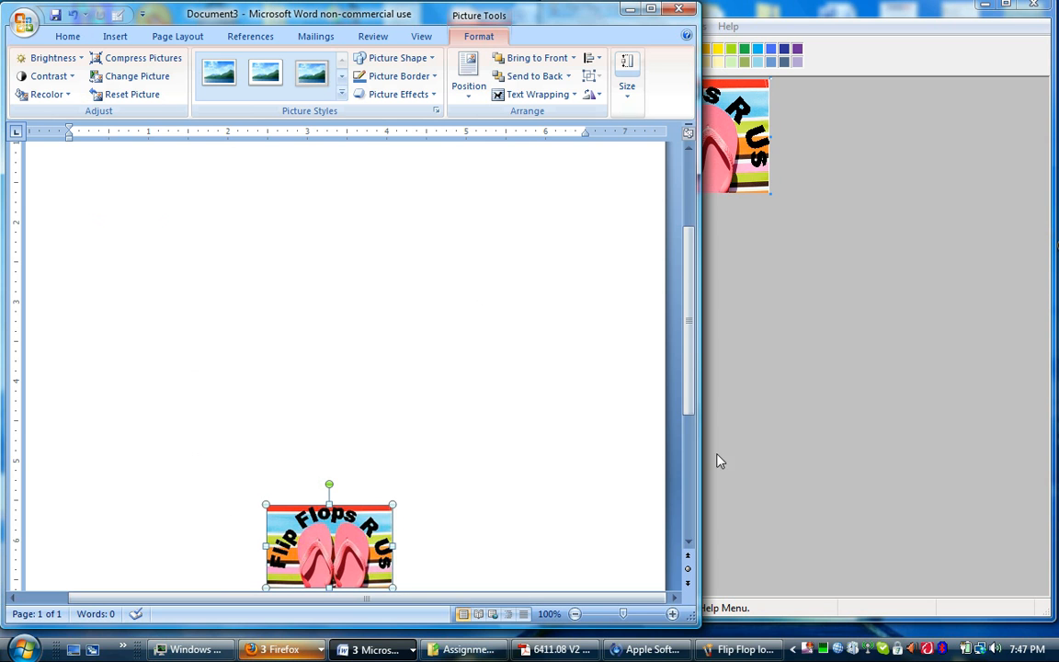
pyautogui.moveTo(315, 552); pyautogui.dragTo(222, 285)
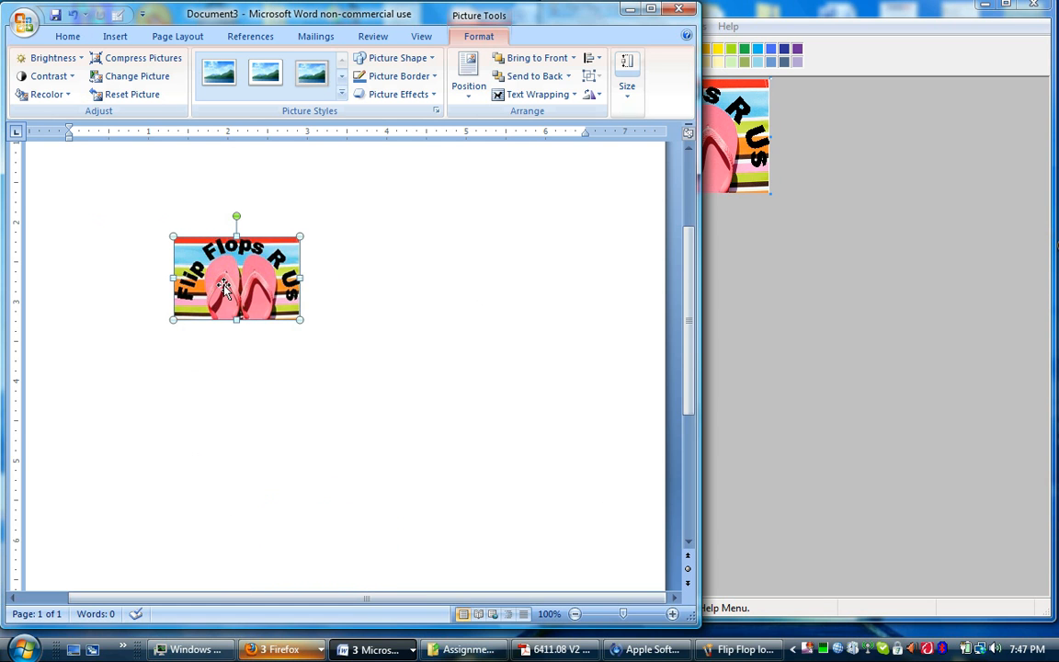